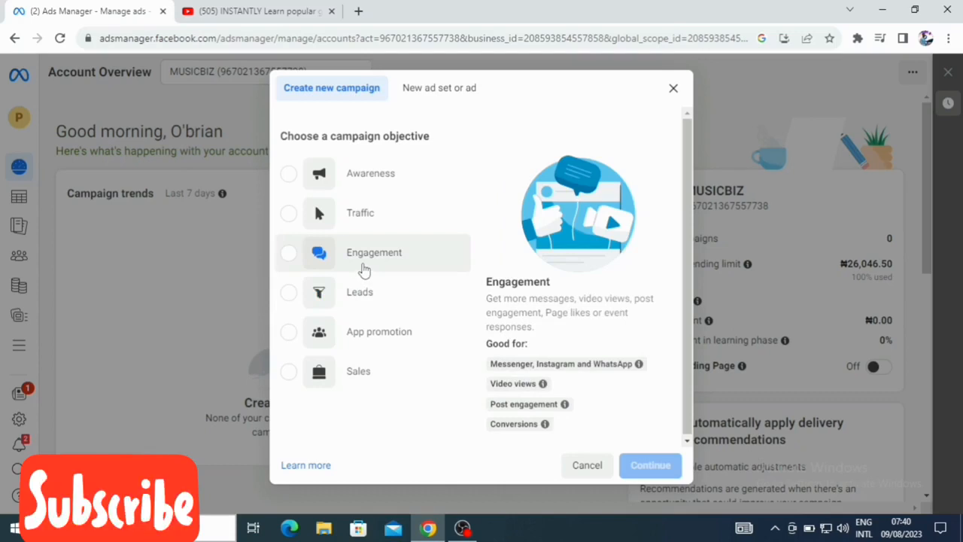
- Choose Engagement as the campaign objective and expand the optional campaign naming section
click(364, 269)
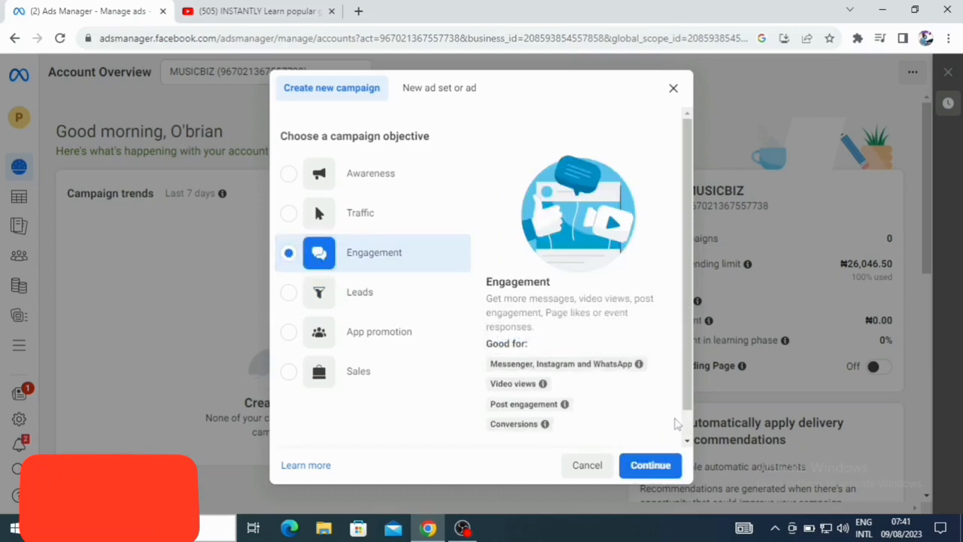
scroll(687, 402, down, 2)
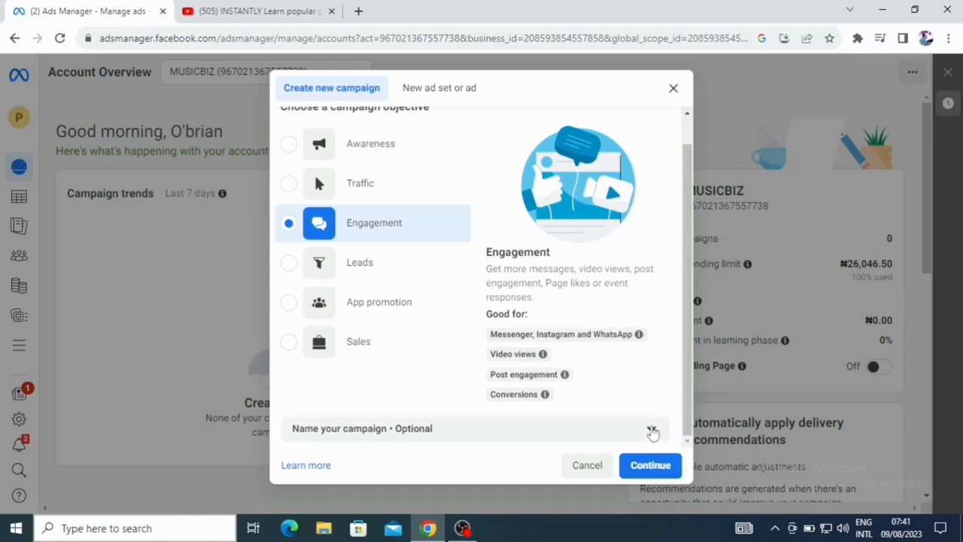
click(652, 431)
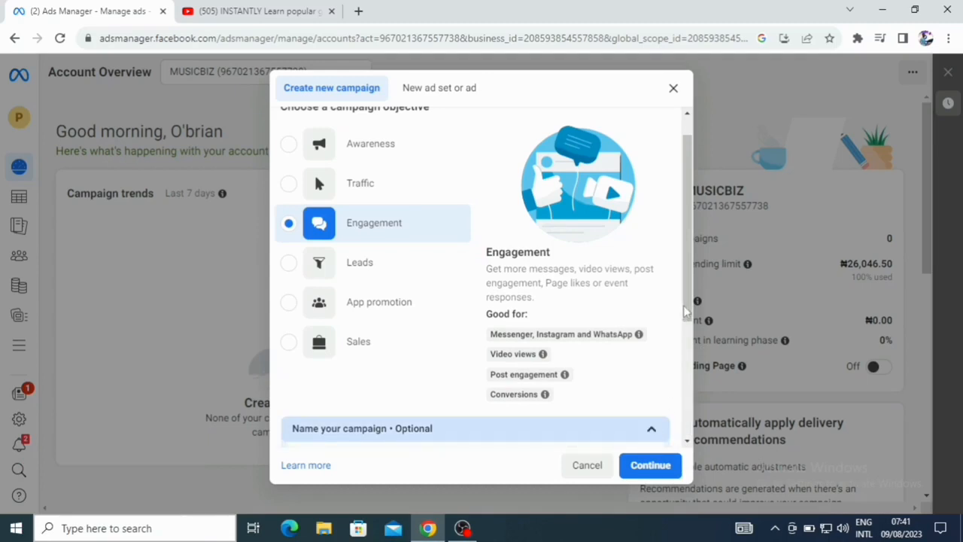
scroll(686, 311, down, 3)
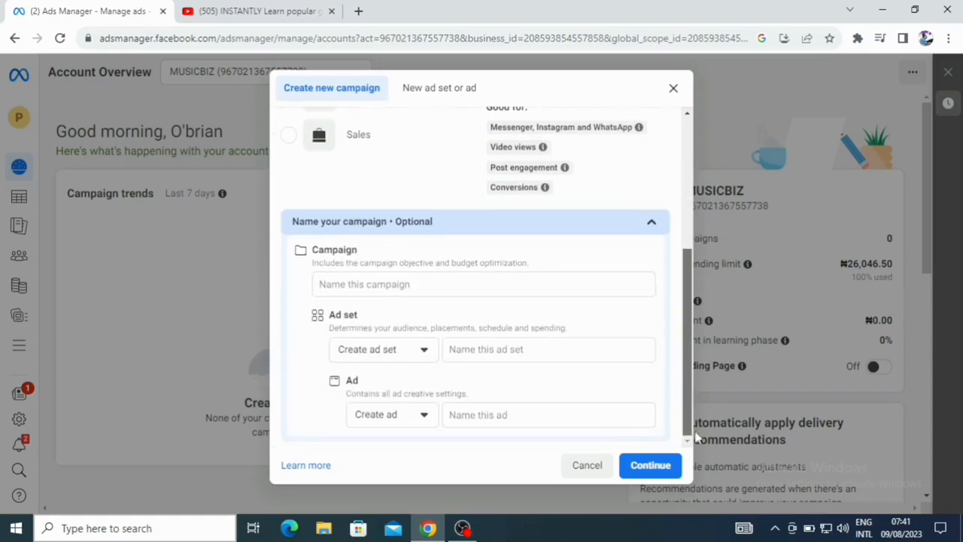
- Name the campaign Engagement 1
click(445, 284)
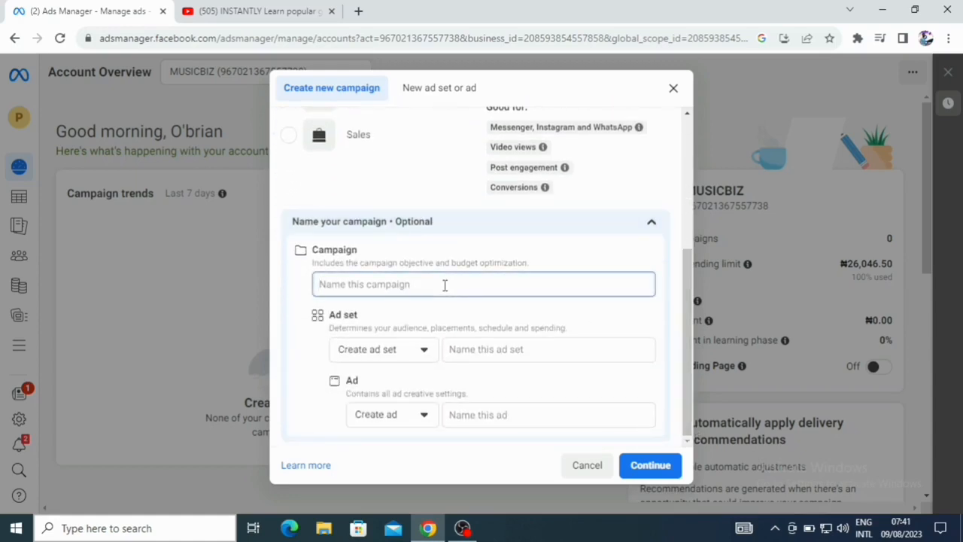
text(e)
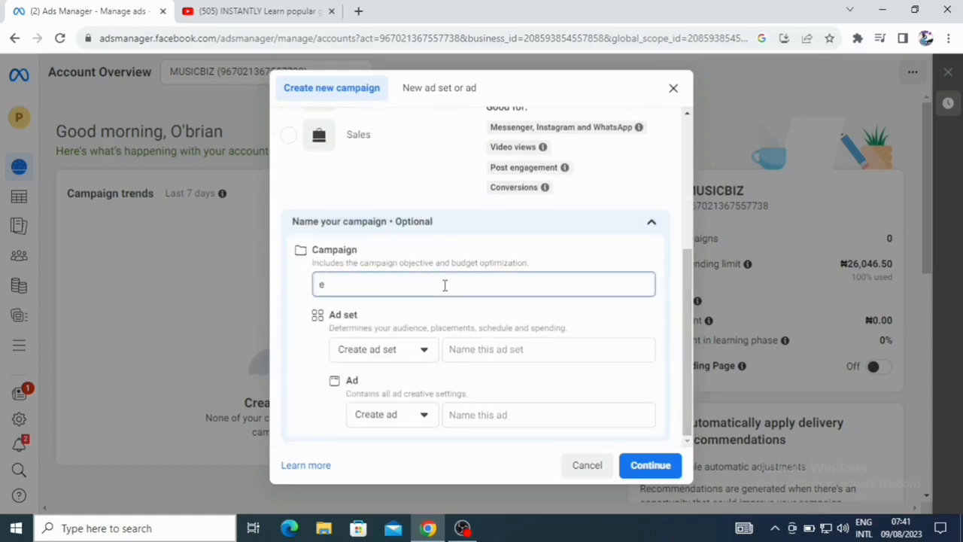
text(NGAE)
key(BackSpace)
key(BackSpace)
key(BackSpace)
key(BackSpace)
key(BackSpace)
text(E)
text(ngas)
key(ctrl+a)
text(Engagement 1)
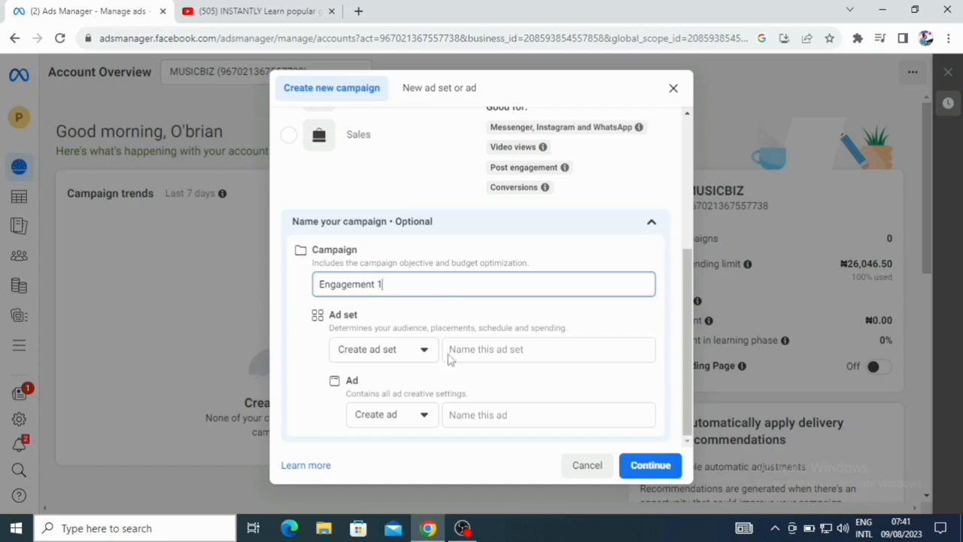
- Keep the Create ad set option and continue to the campaign editor
click(425, 352)
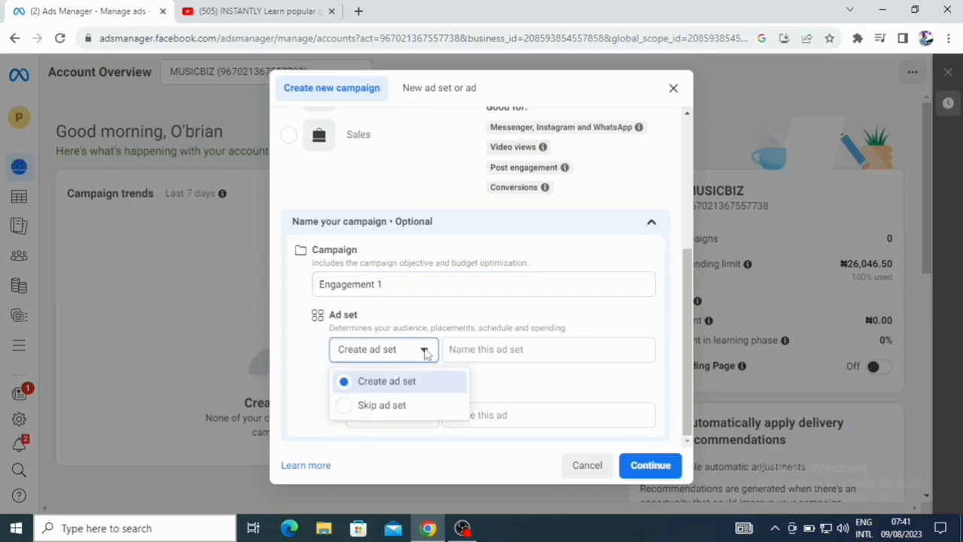
click(425, 352)
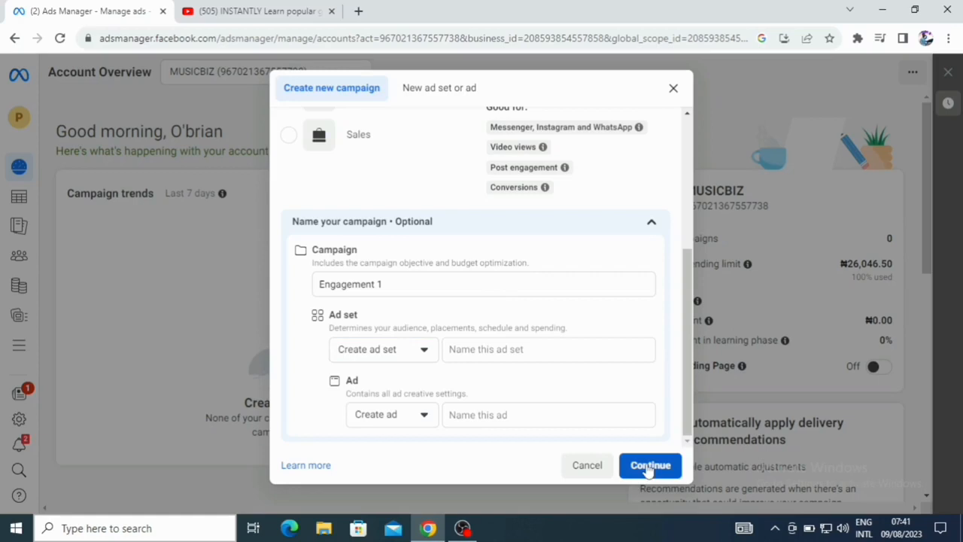
click(648, 467)
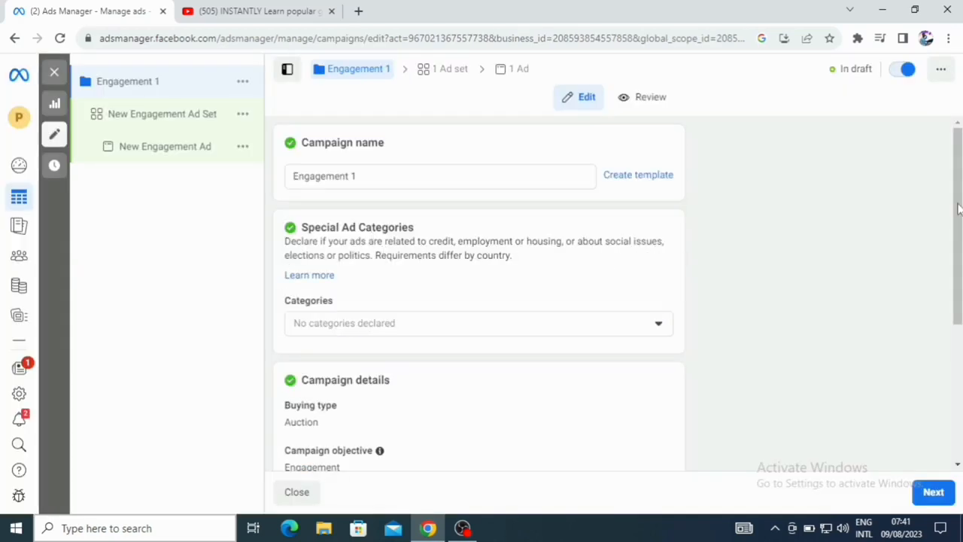
- Leave the special ad categories undeclared and proceed to the ad set settings
drag(958, 209, 940, 260)
click(666, 226)
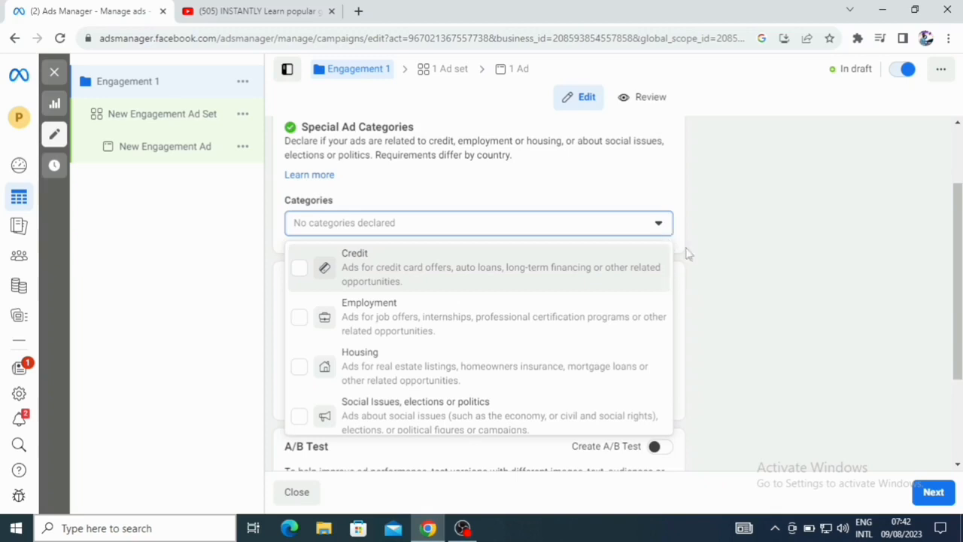
click(733, 235)
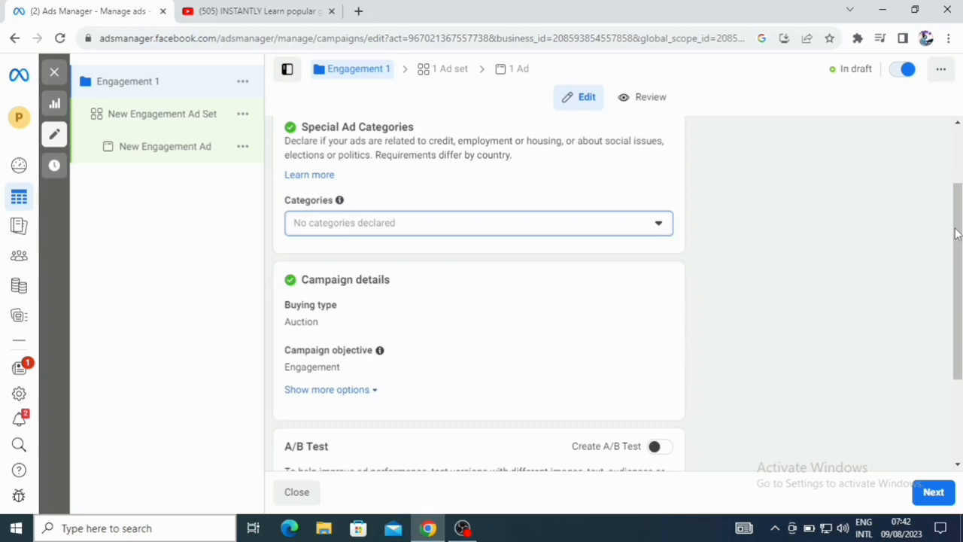
drag(957, 234, 956, 323)
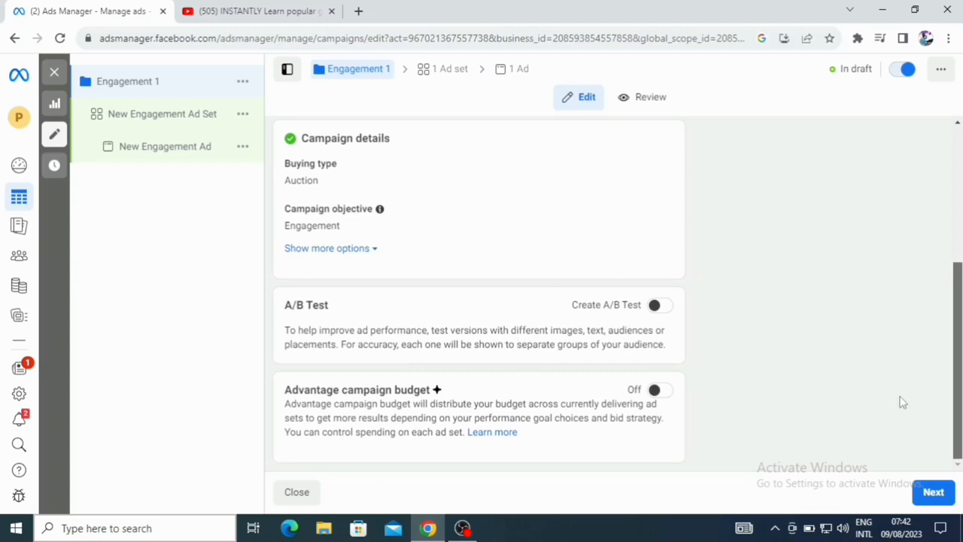
click(934, 493)
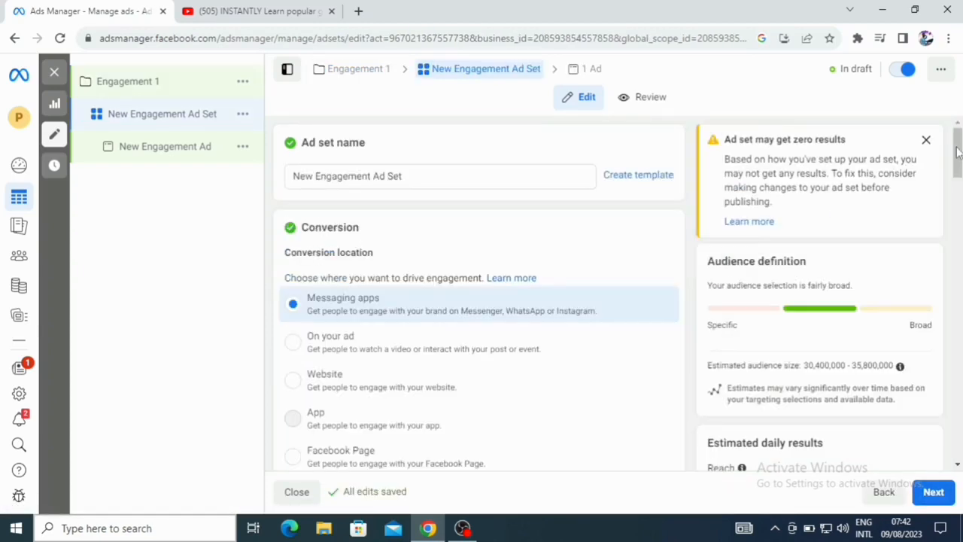
- Set the ad set's conversion location to On your ad
scroll(437, 188, down, 3)
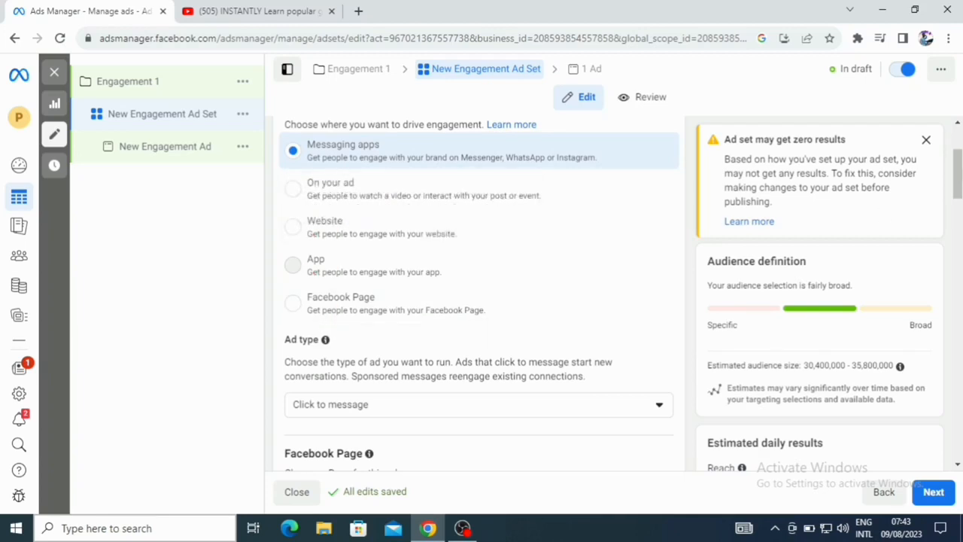
mouse_move(960, 168)
mouse_down()
mouse_move(960, 187)
mouse_move(960, 156)
mouse_up()
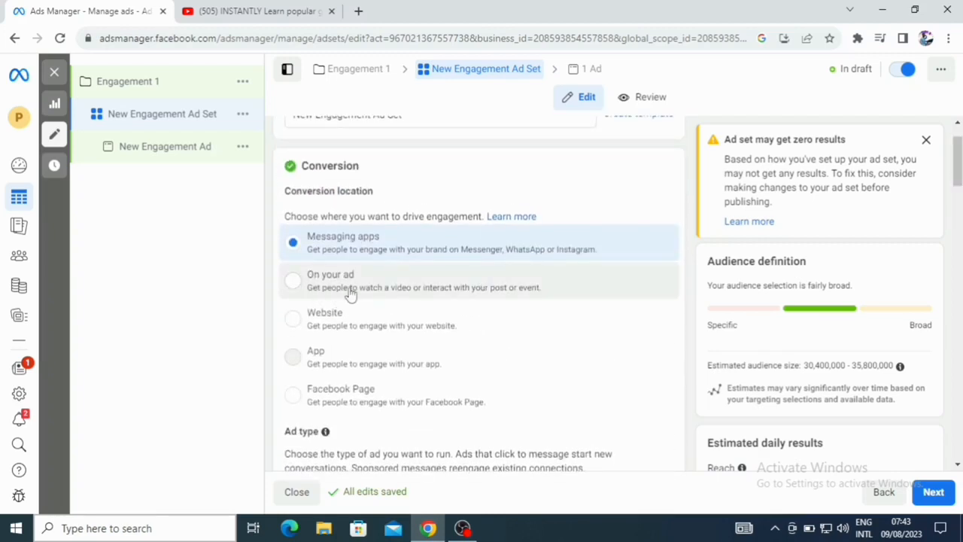
click(298, 284)
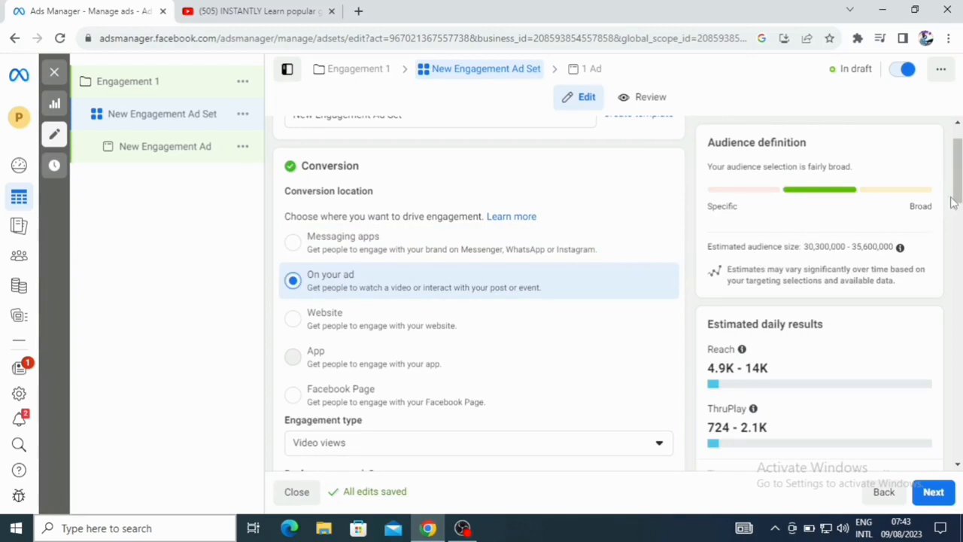
- Set the engagement type to Post engagement
drag(960, 185, 961, 215)
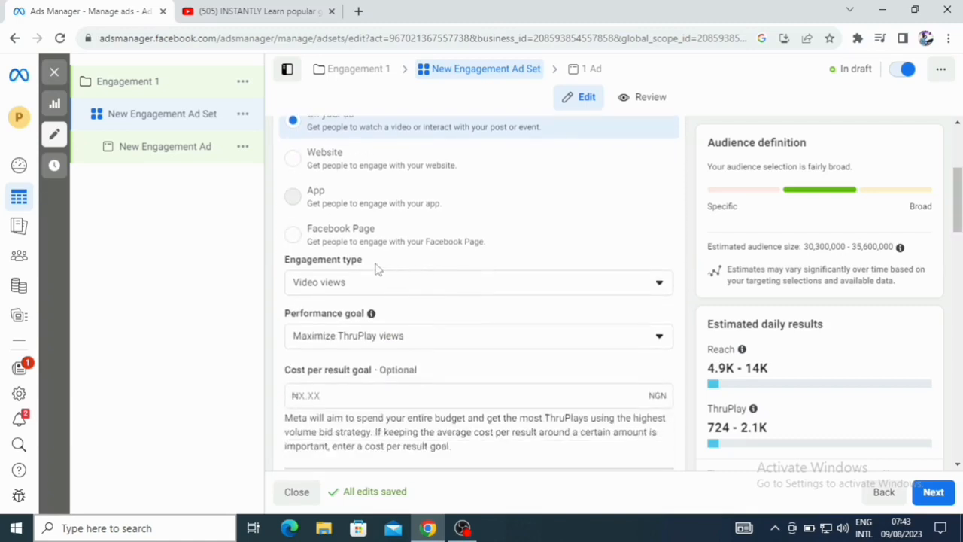
click(660, 286)
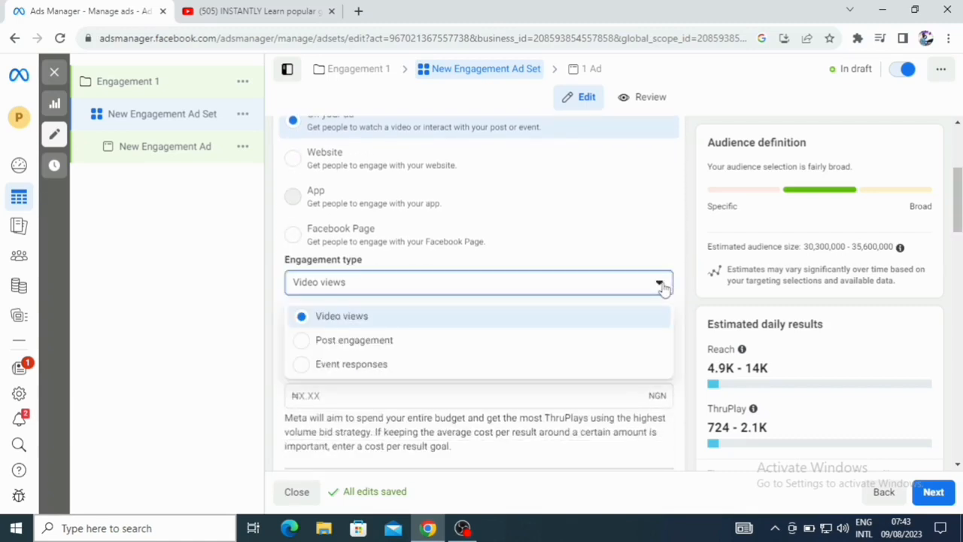
click(663, 286)
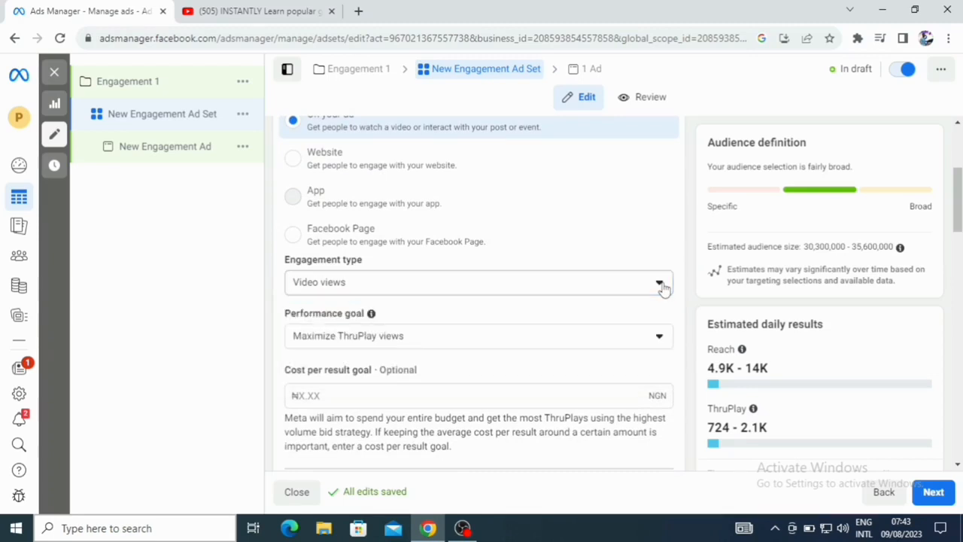
scroll(958, 214, down, 1)
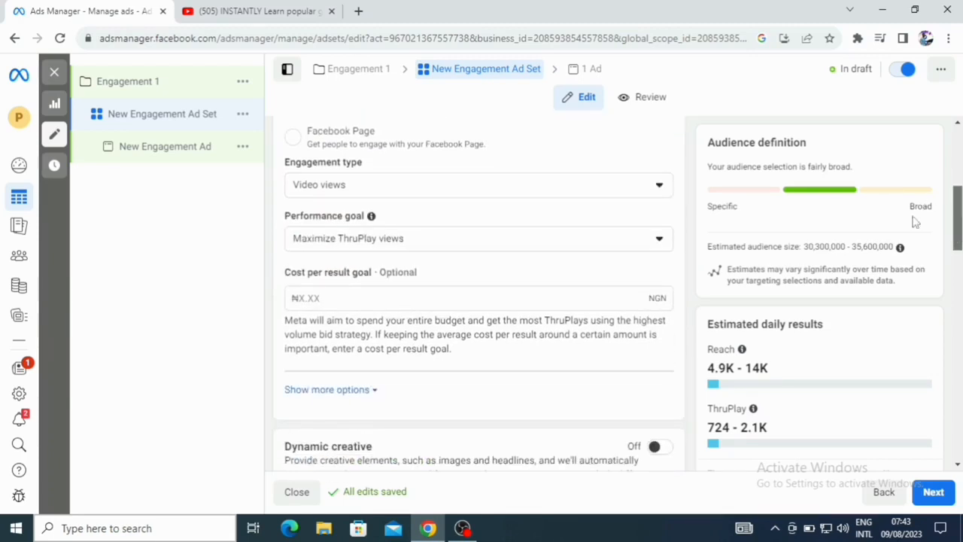
click(660, 190)
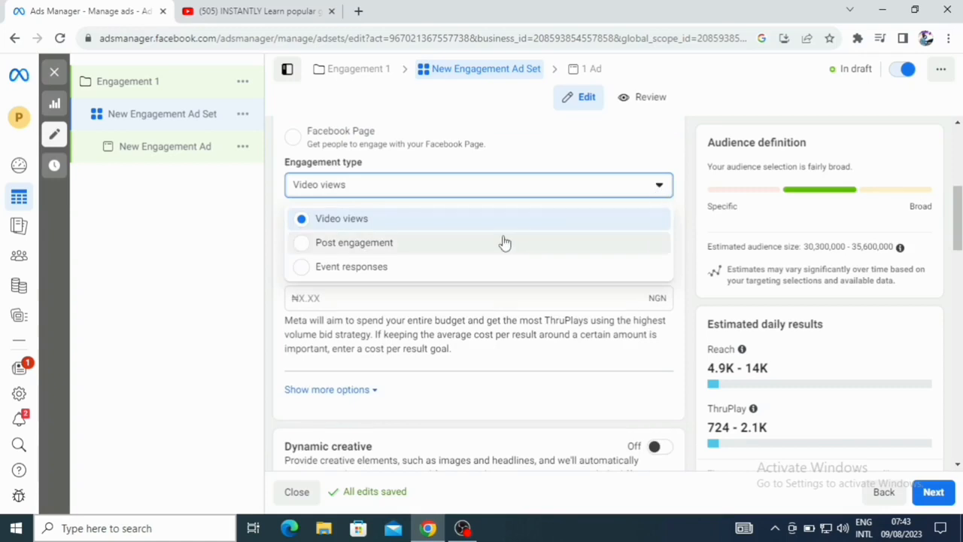
click(504, 243)
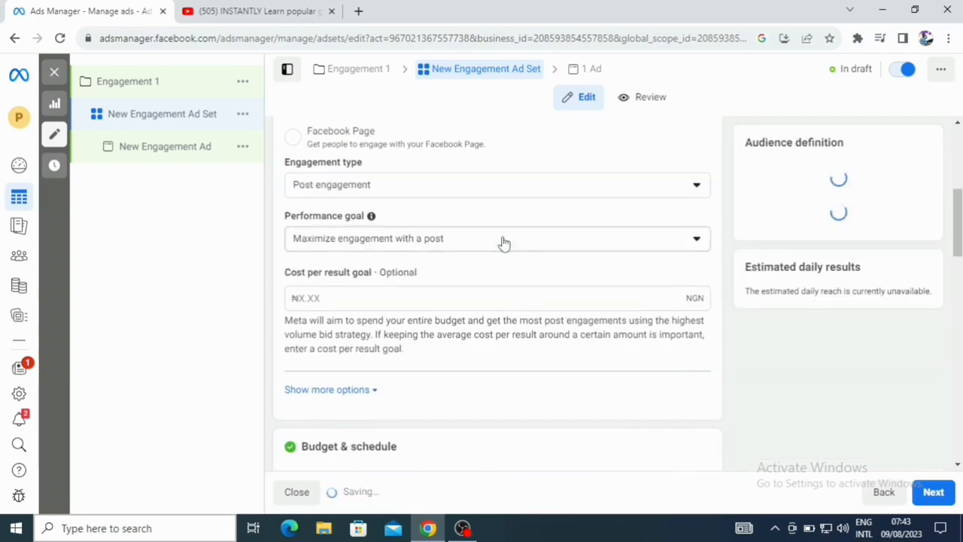
- Review the engagement type, performance goal and additional delivery options of the ad set
click(661, 187)
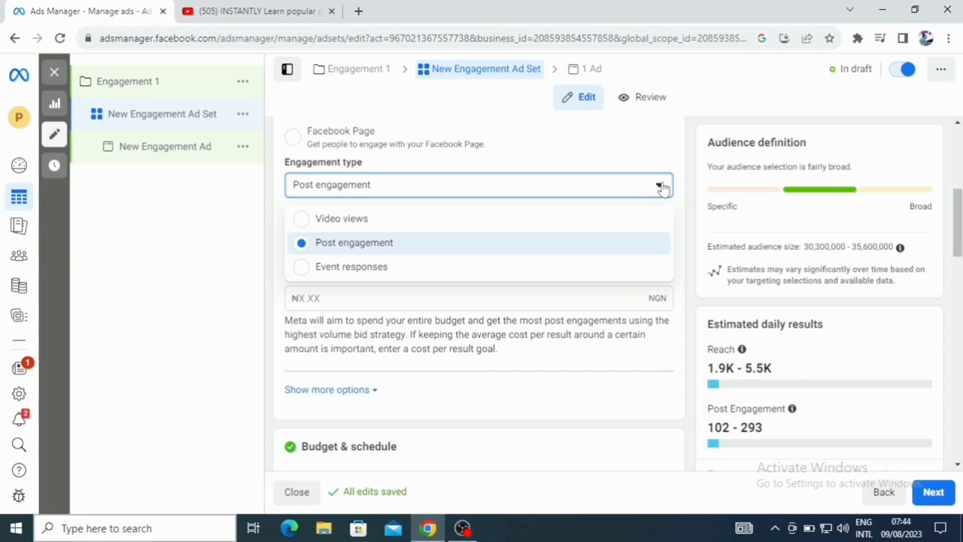
click(651, 388)
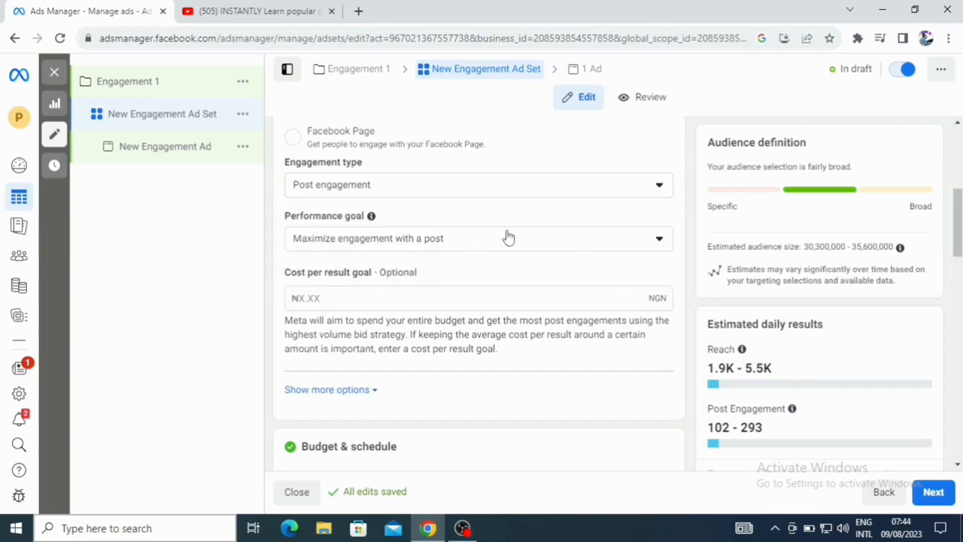
click(660, 241)
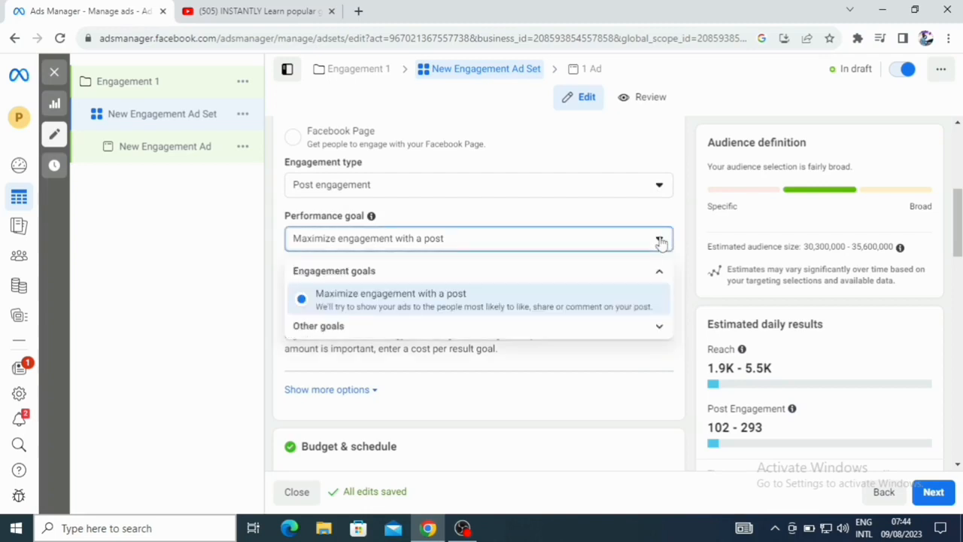
click(658, 369)
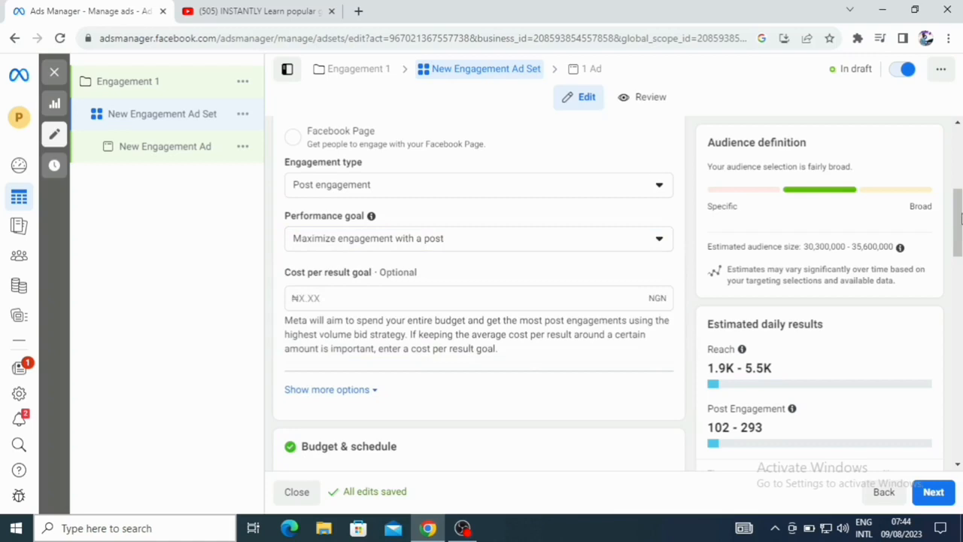
scroll(961, 217, down, 2)
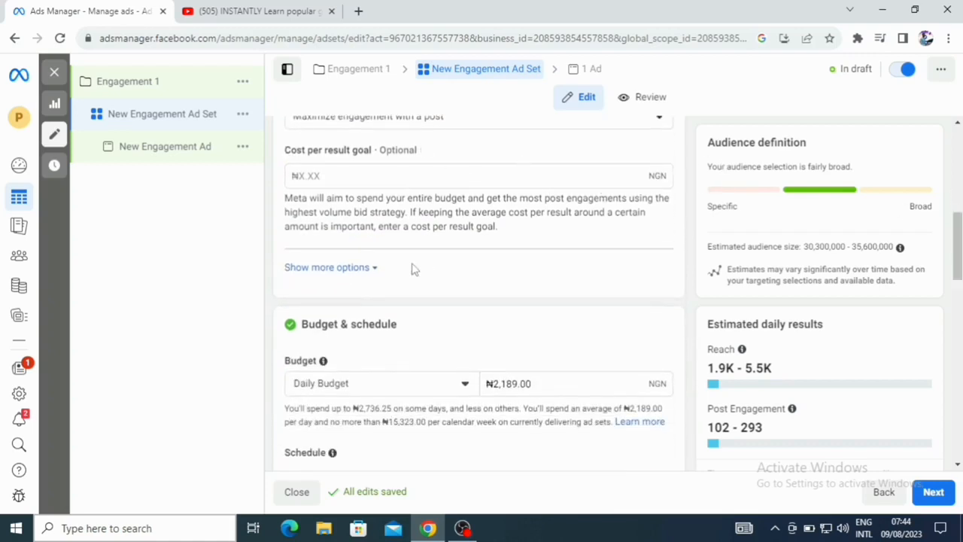
click(372, 271)
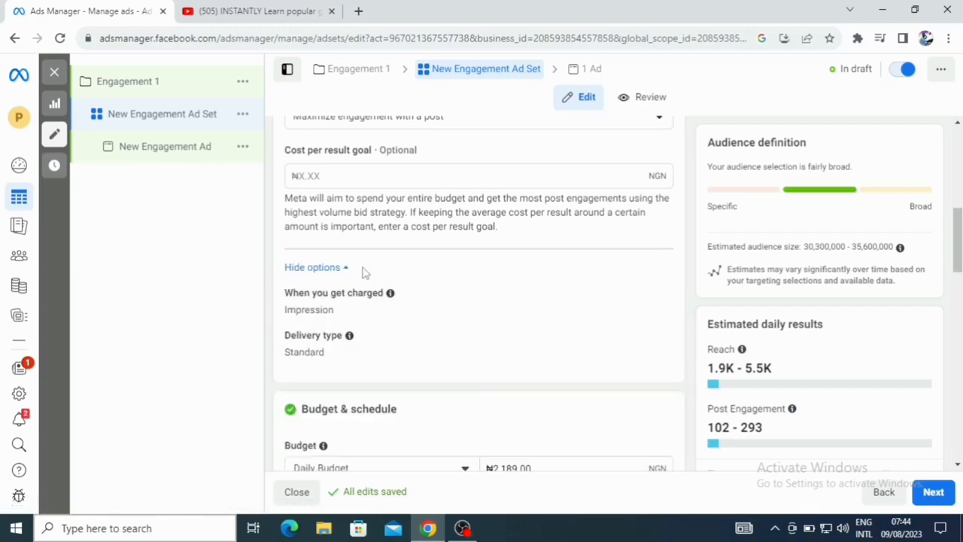
click(343, 270)
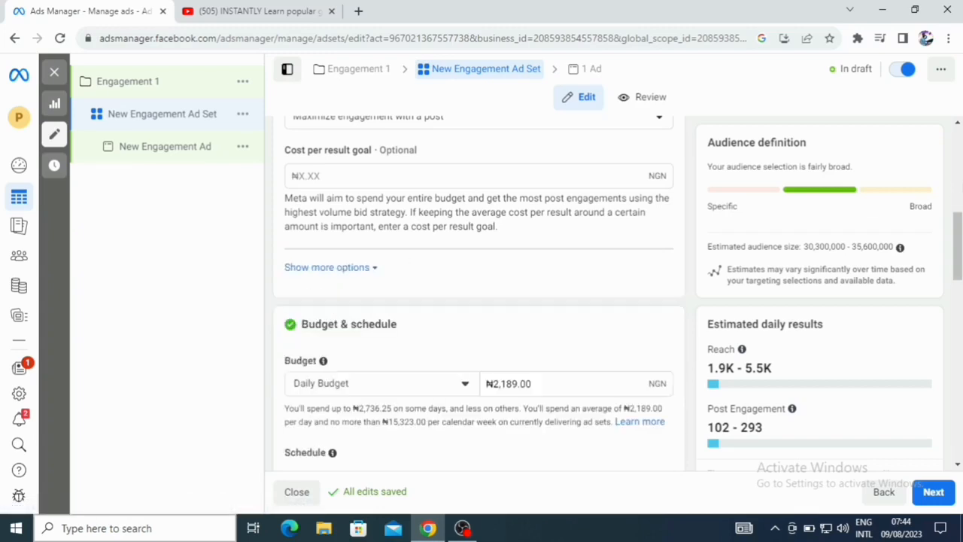
drag(958, 244, 959, 264)
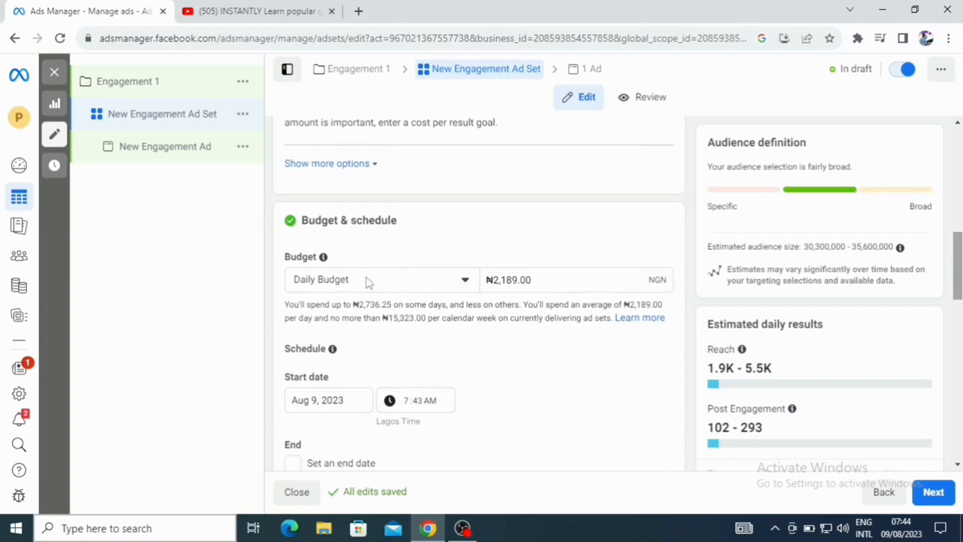
- Keep a daily budget and set its amount to ₦1000
click(467, 284)
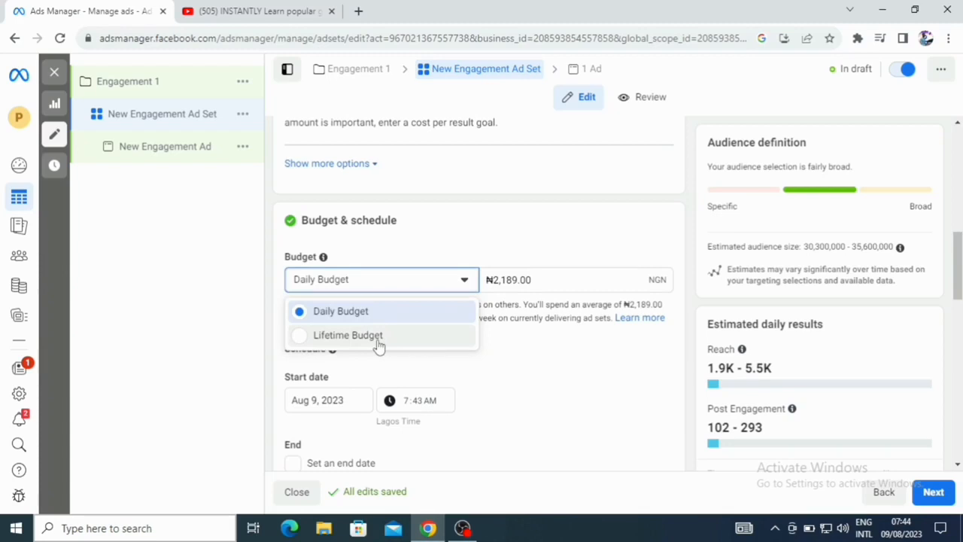
click(563, 353)
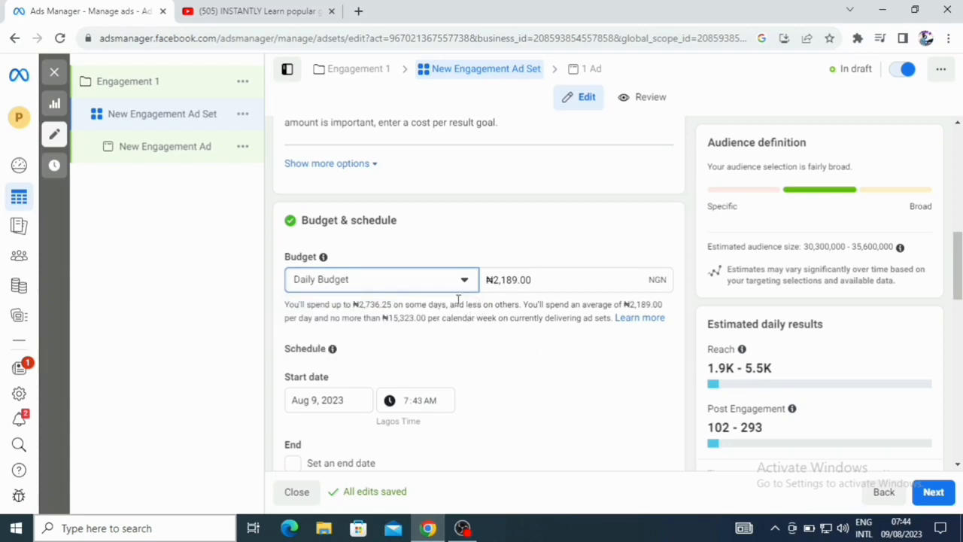
click(541, 281)
key(BackSpace)
key(BackSpace)
key(BackSpace)
key(BackSpace)
key(BackSpace)
key(BackSpace)
key(BackSpace)
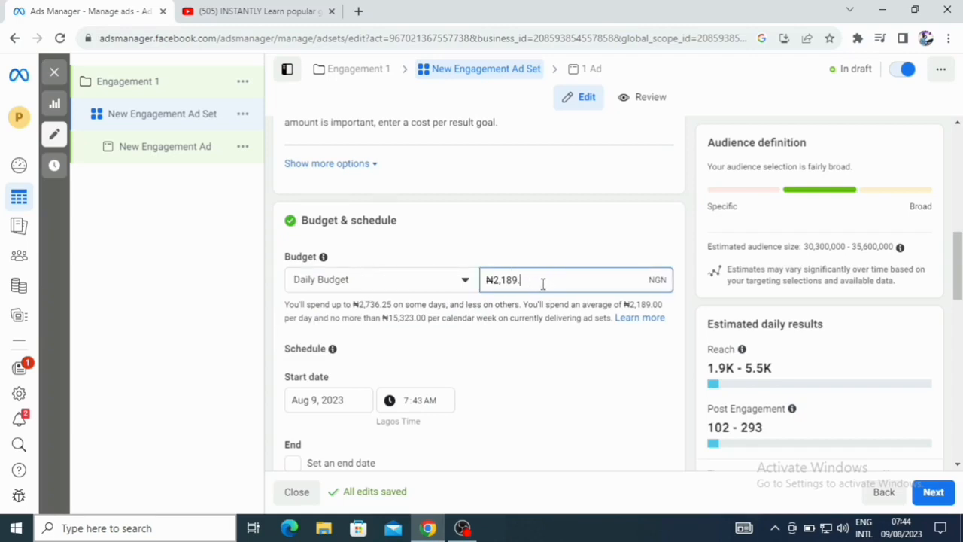
key(BackSpace)
text(1000)
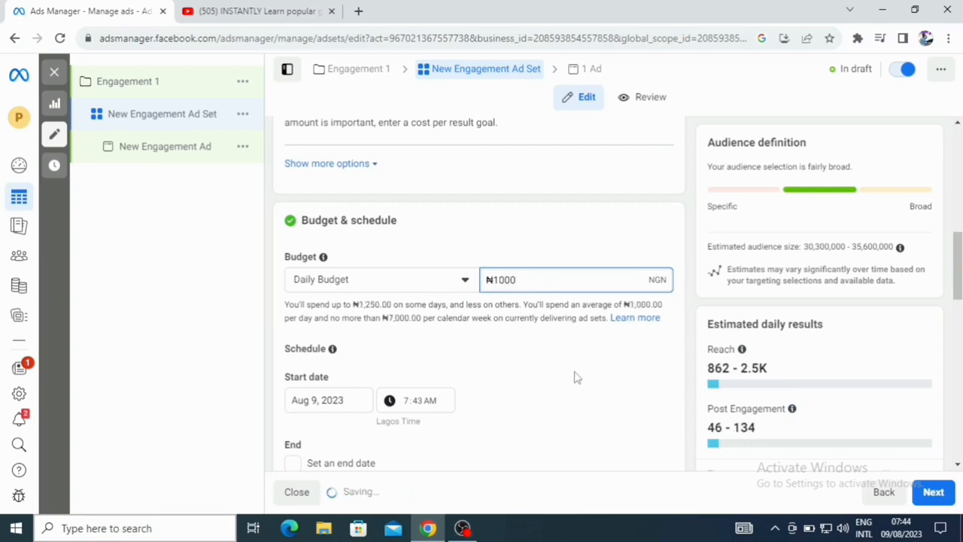
- Set the ad set's start time to 4:00 AM
click(574, 377)
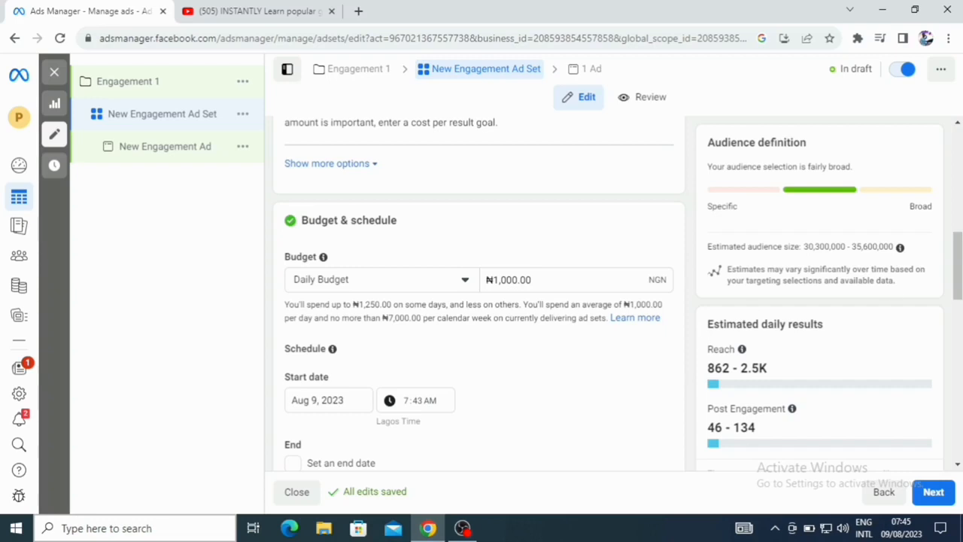
drag(954, 264, 960, 288)
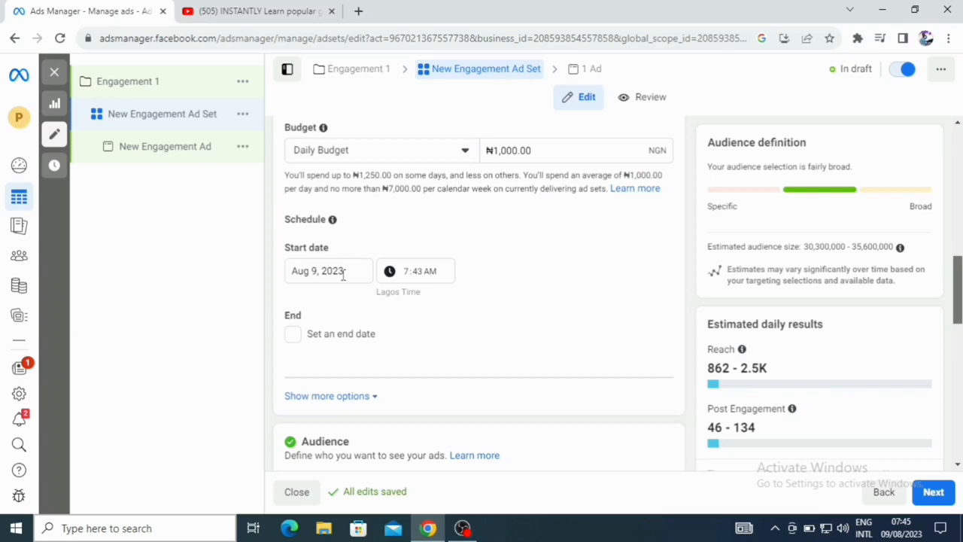
click(433, 275)
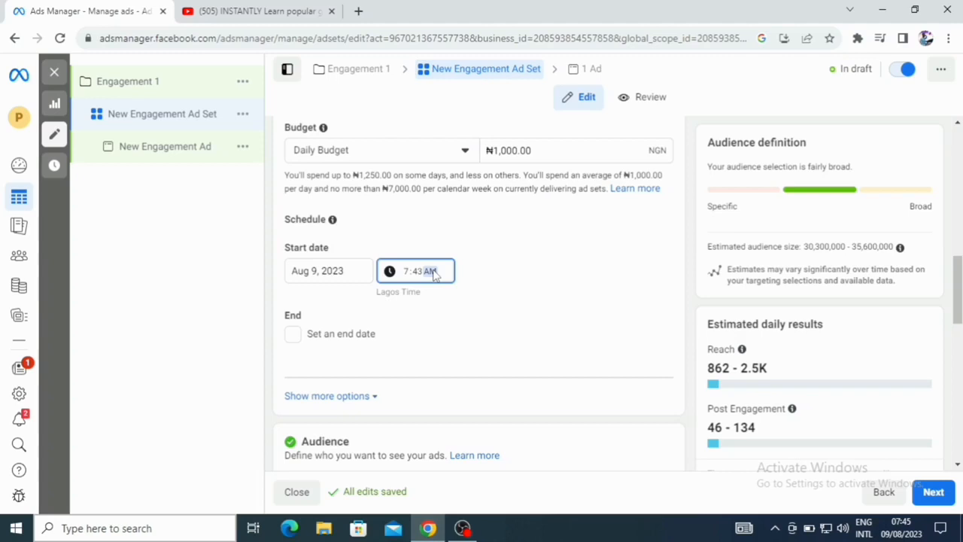
click(407, 276)
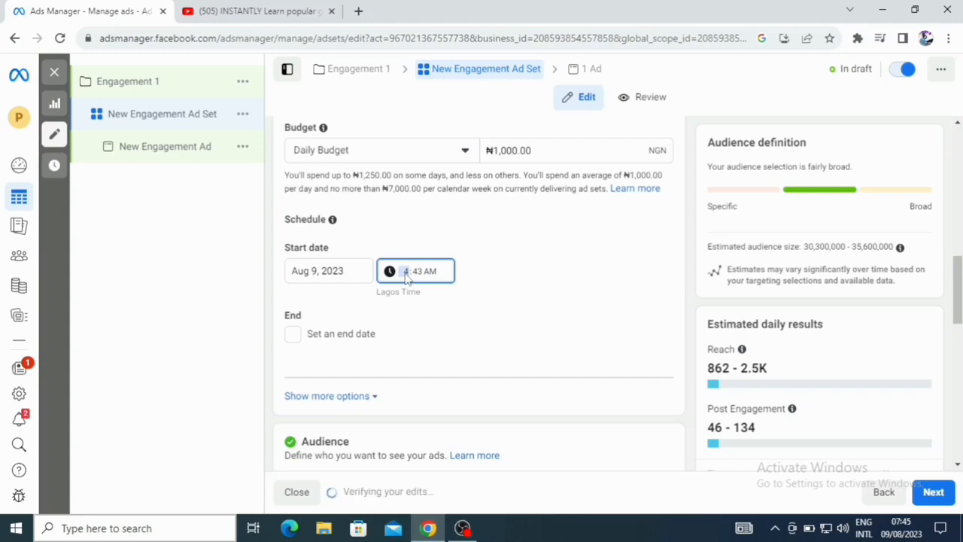
click(420, 275)
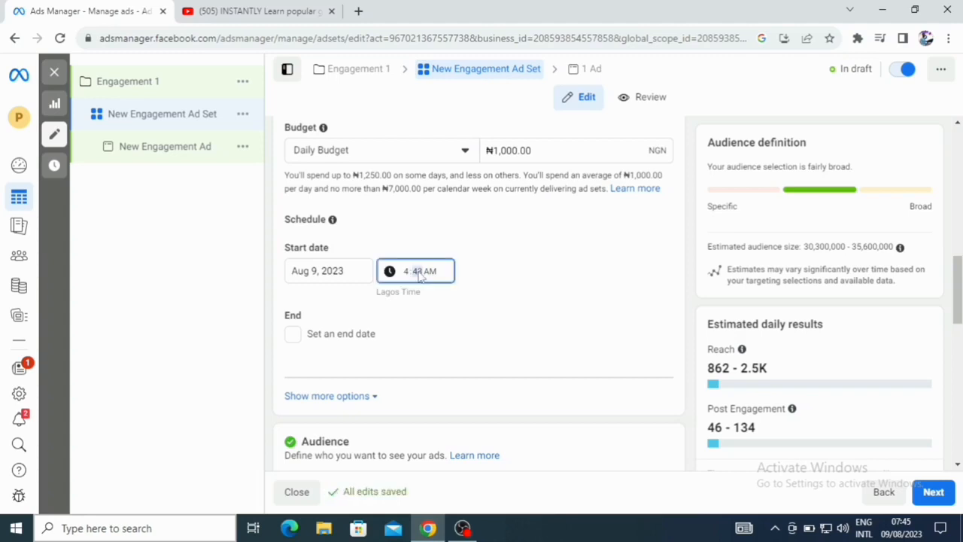
click(536, 324)
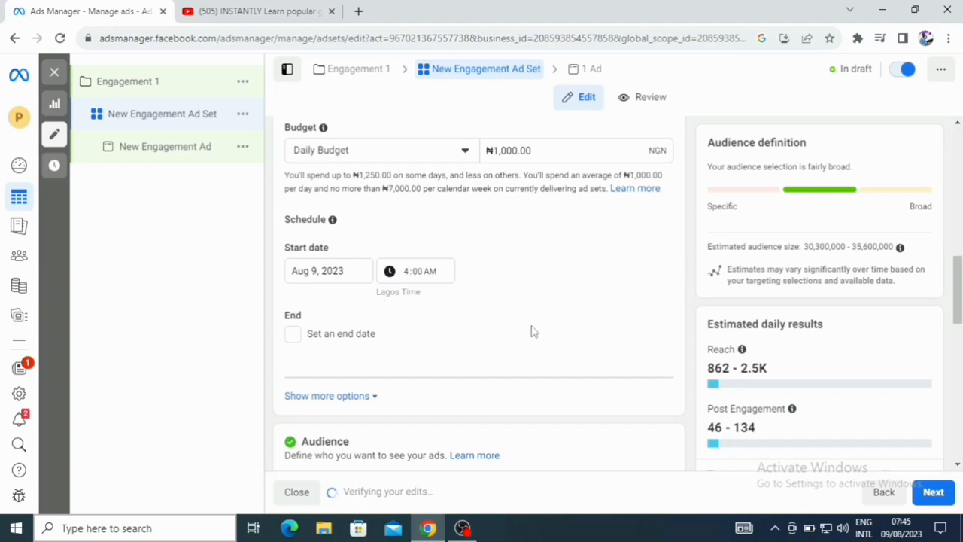
- Enable an end date and set it to Aug 15, 2023 at 12:00 AM
click(294, 335)
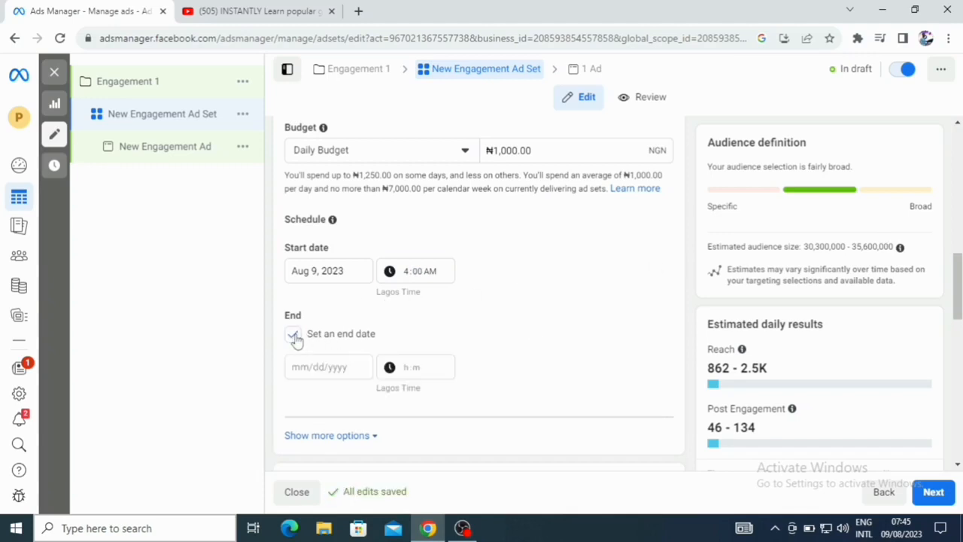
click(300, 366)
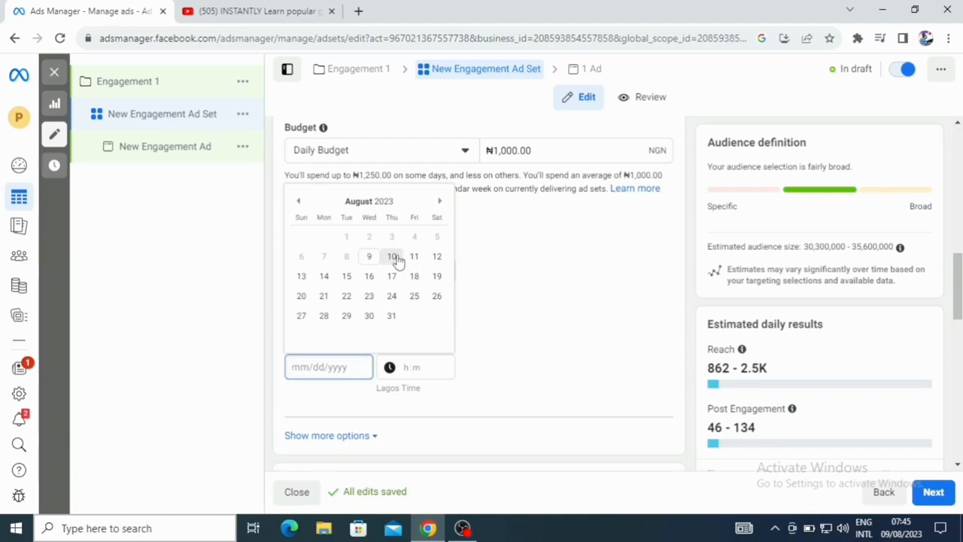
click(346, 276)
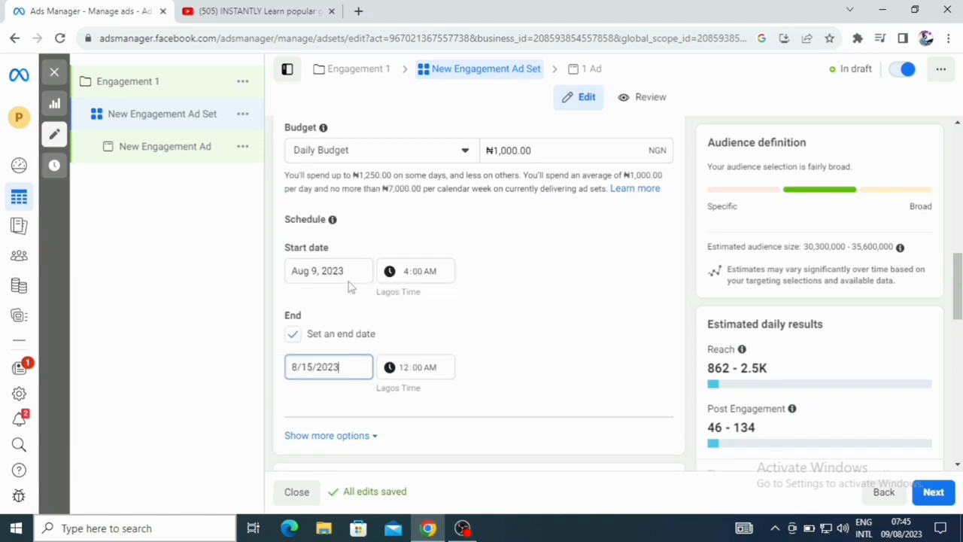
click(404, 369)
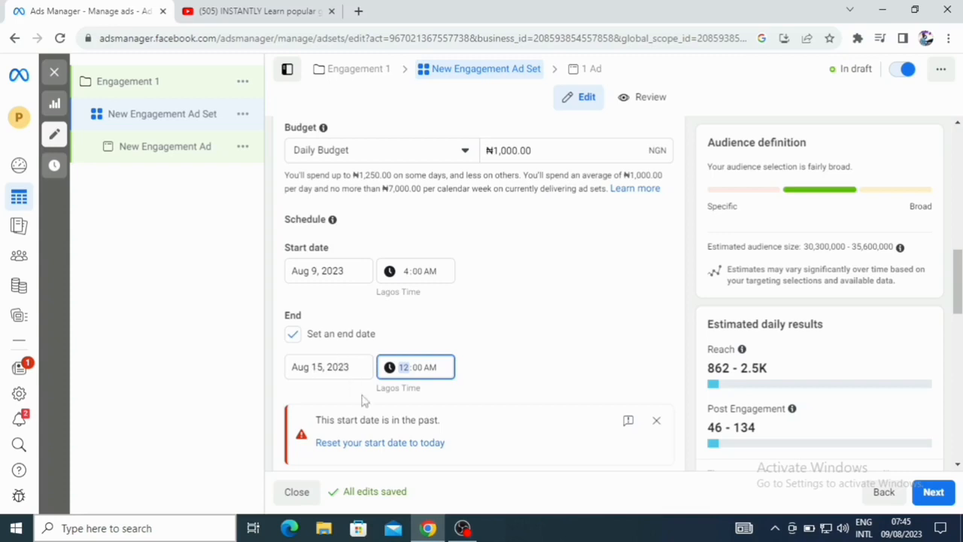
- Change the ad set's start date to Aug 10, 2023
click(318, 270)
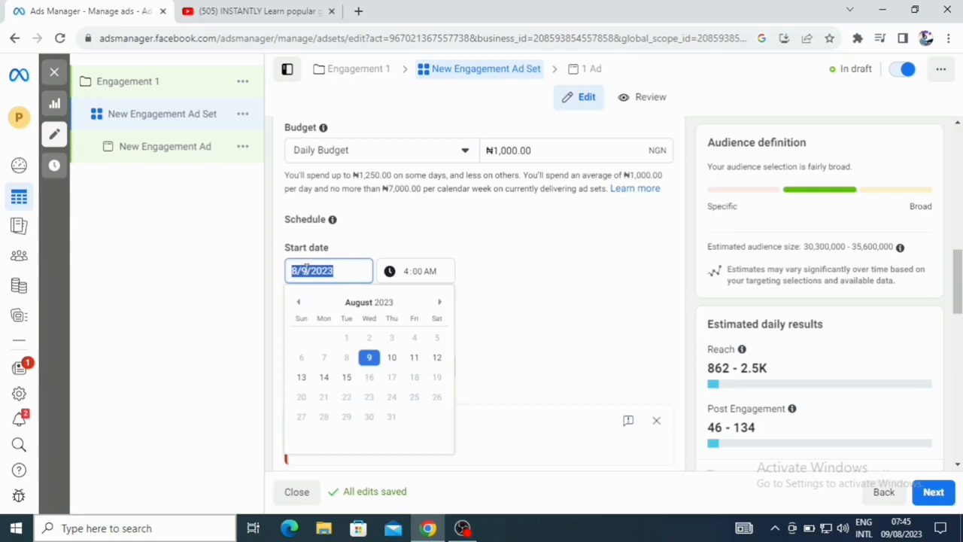
key(Down)
click(306, 269)
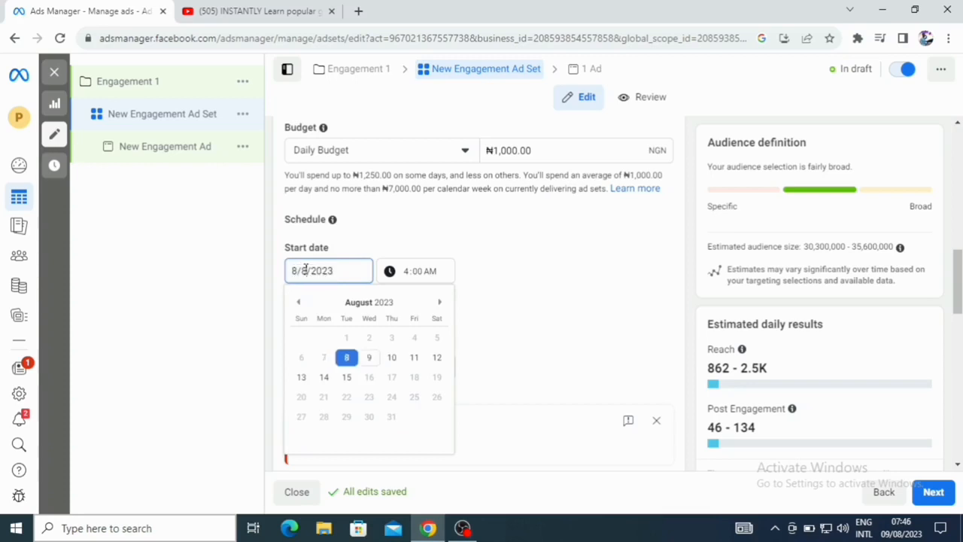
text(10)
key(BackSpace)
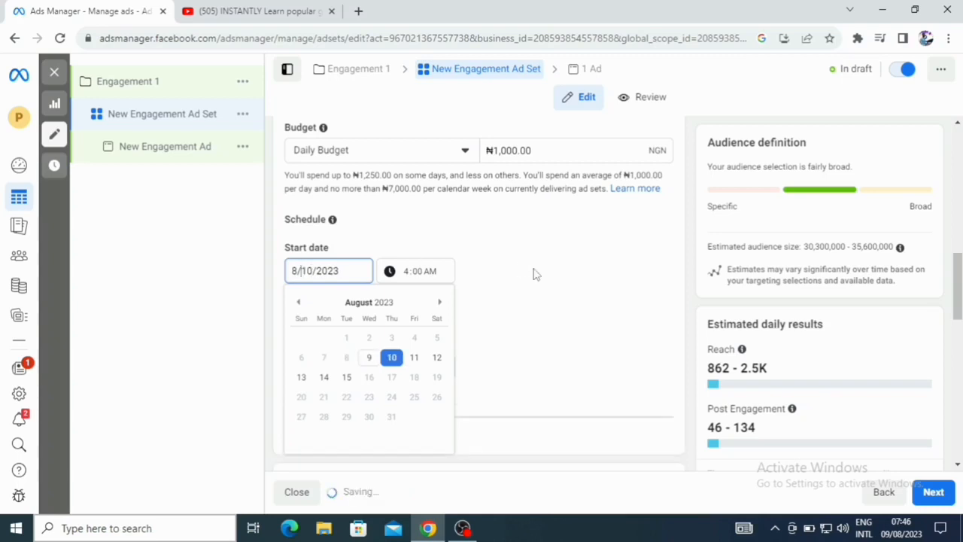
click(534, 274)
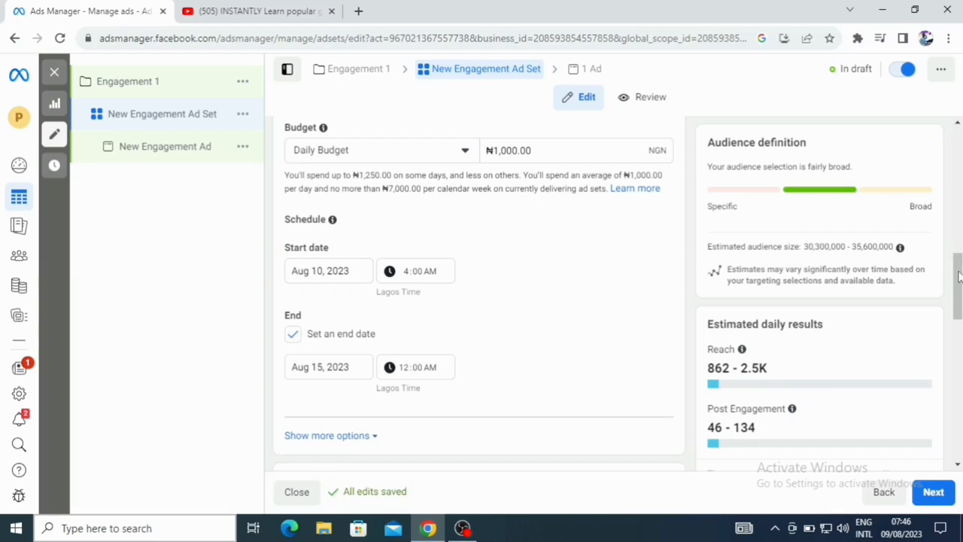
drag(959, 277, 960, 304)
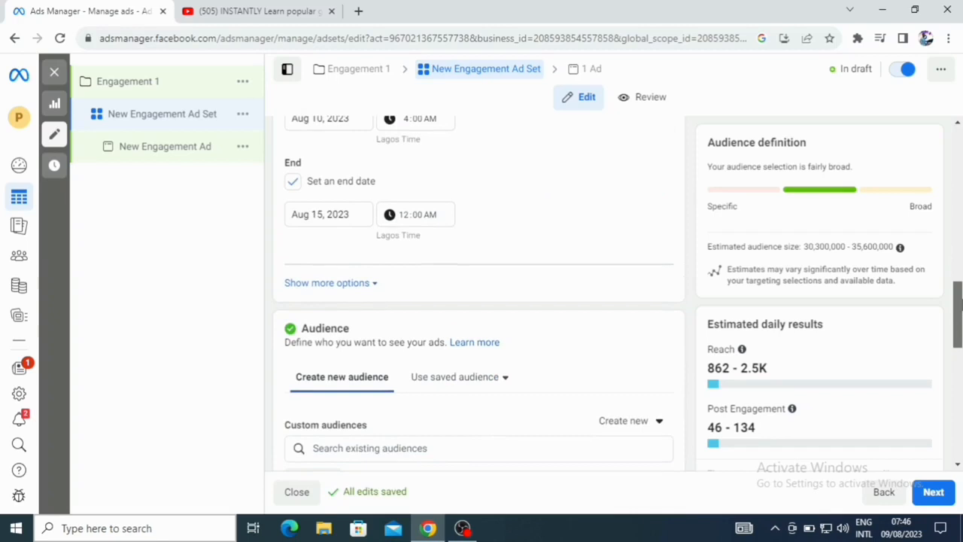
drag(960, 304, 961, 329)
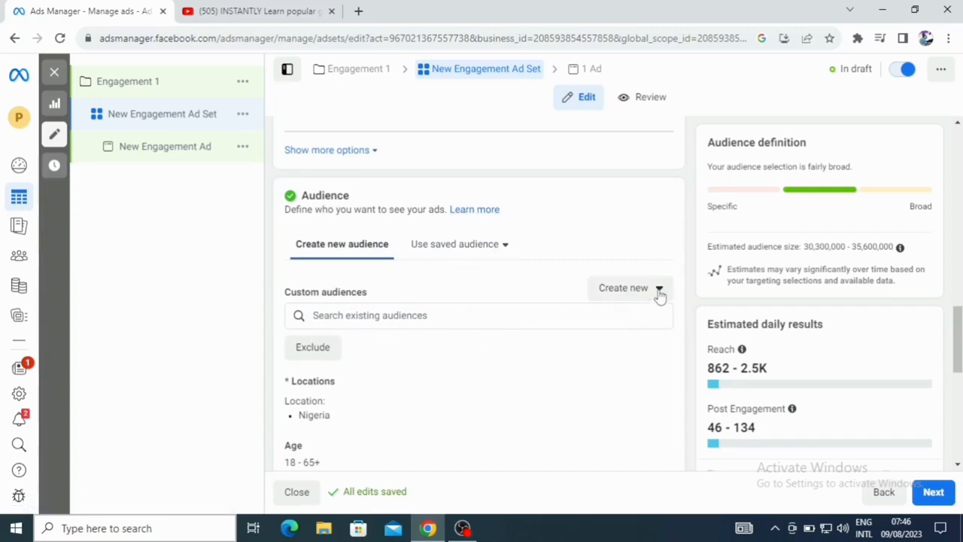
click(660, 293)
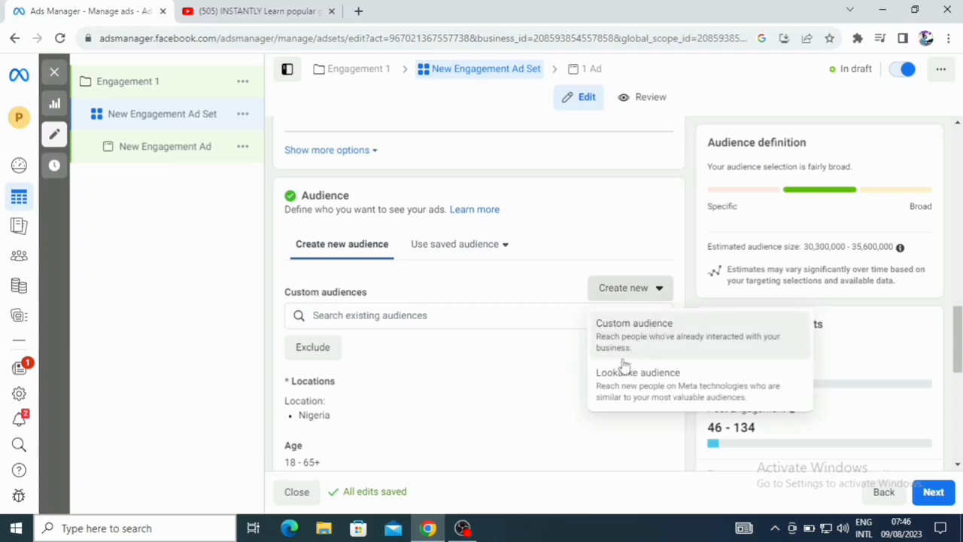
click(470, 319)
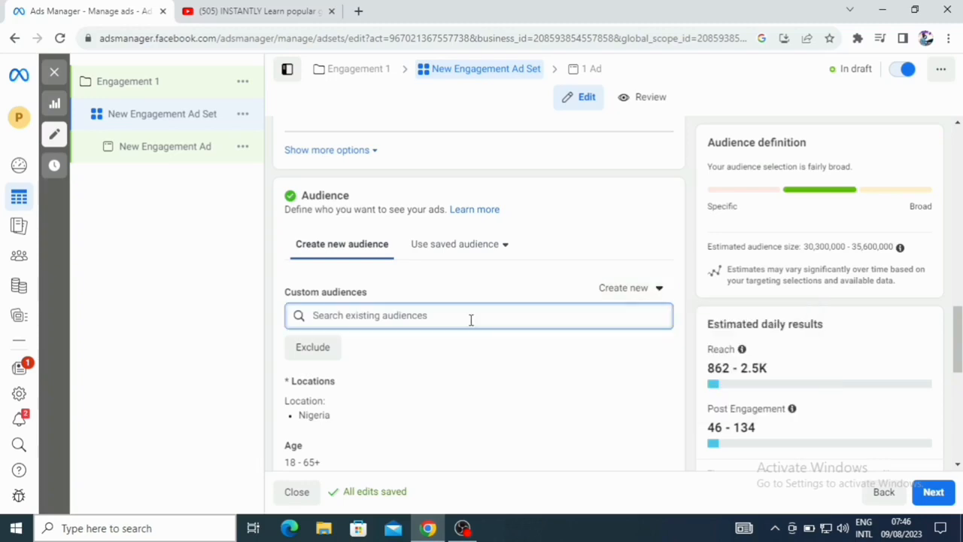
- Replace the audience location Nigeria with Abuja, Federal Capital Territory
drag(957, 329, 957, 363)
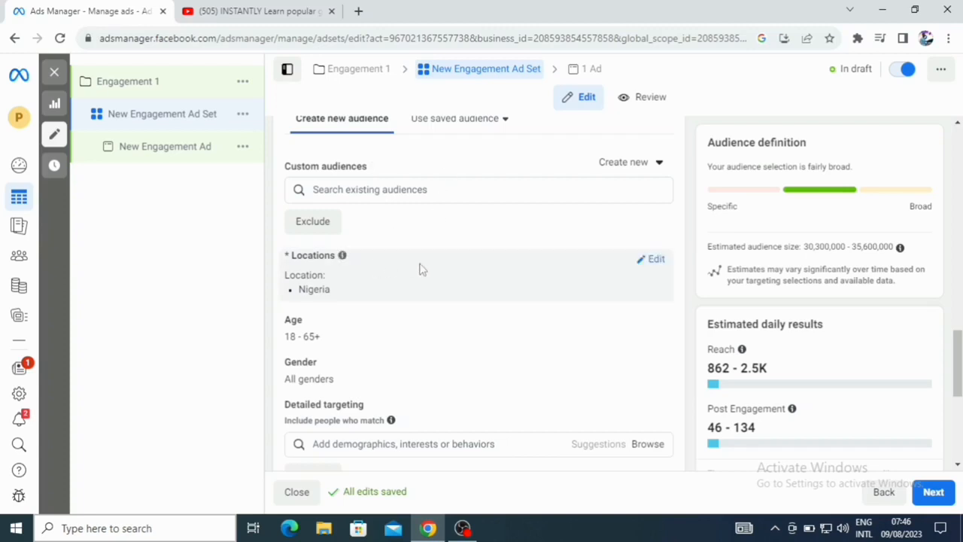
click(656, 261)
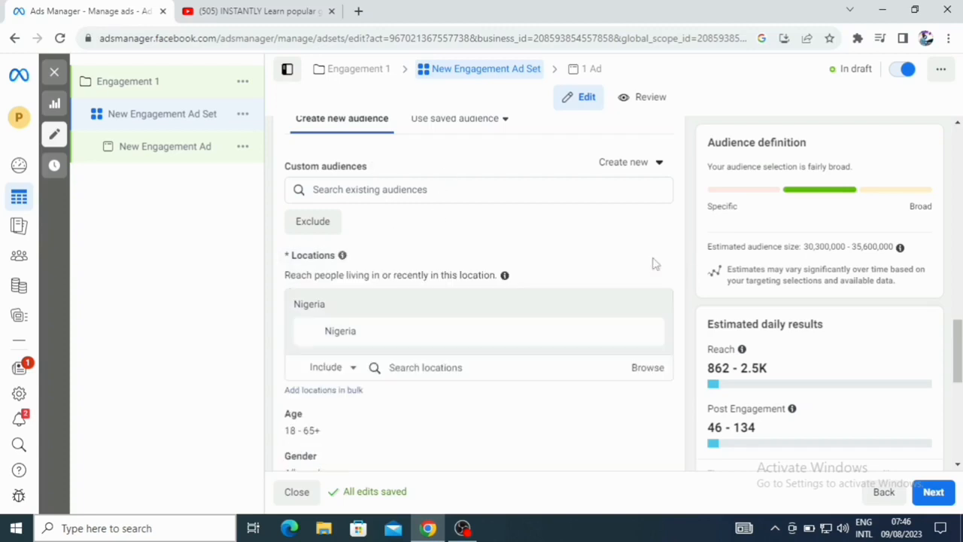
mouse_move(345, 335)
click(630, 333)
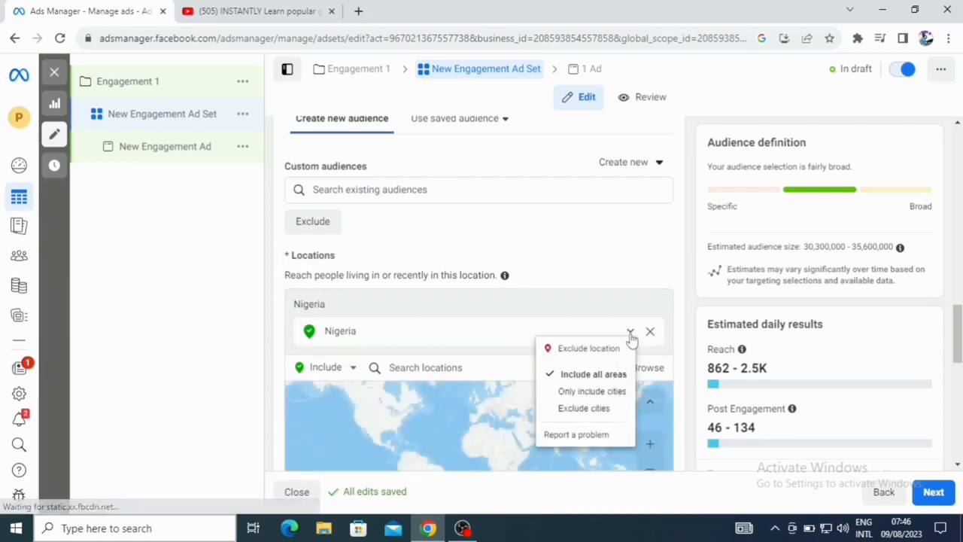
click(432, 367)
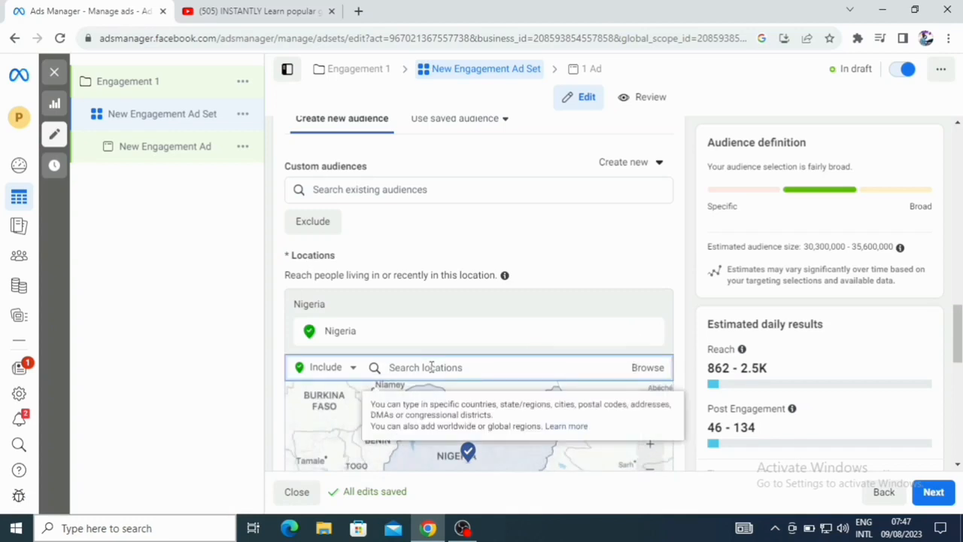
text(abuja)
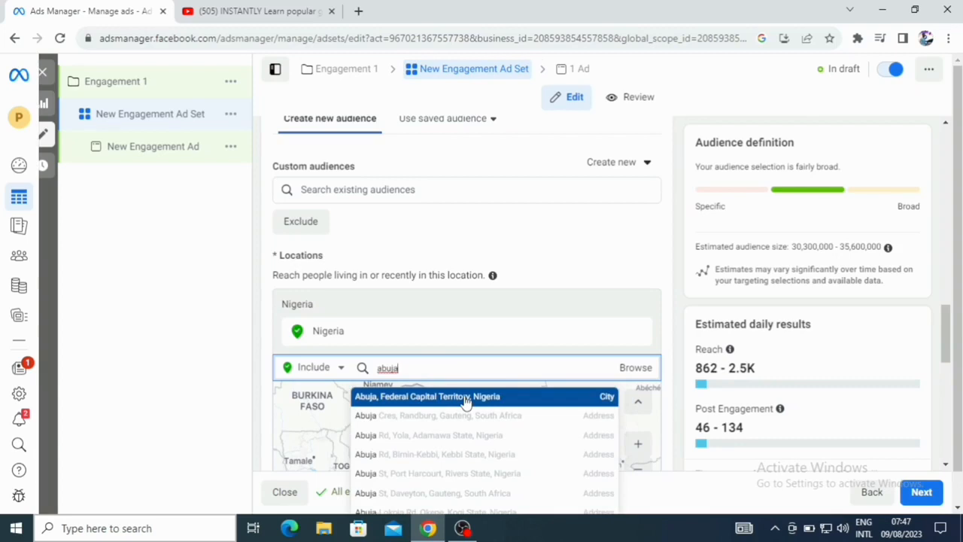
click(465, 400)
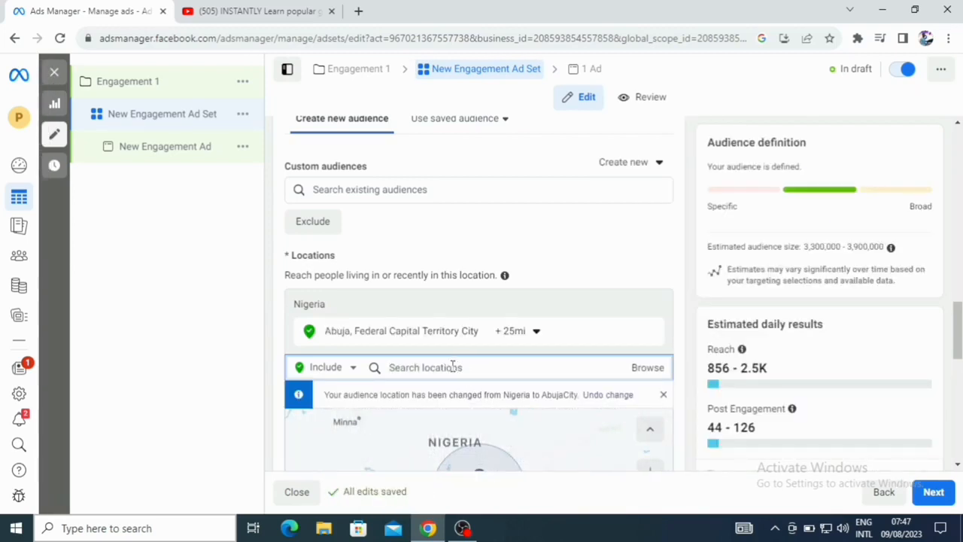
- Add Lagos, Nigeria as a second included audience location
text(Is)
key(BackSpace)
key(BackSpace)
key(BackSpace)
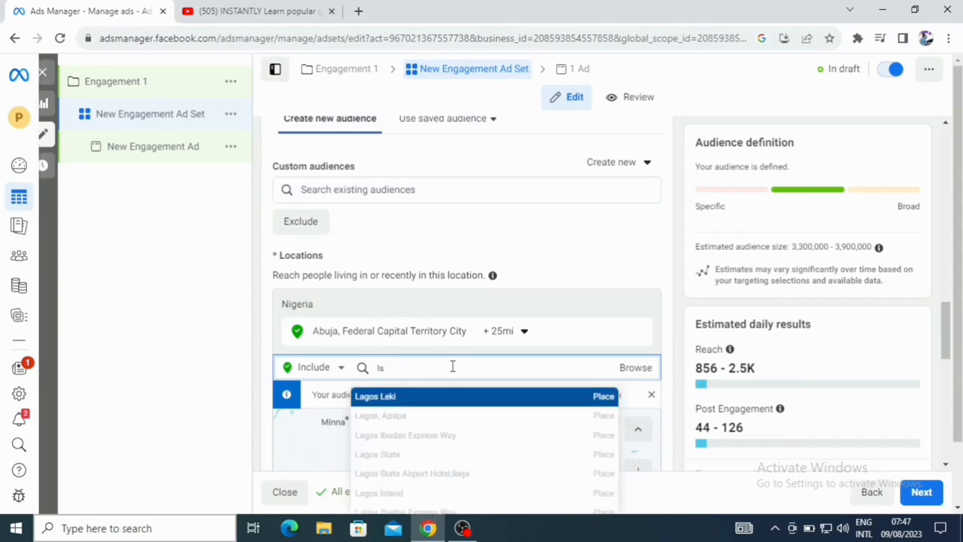
key(BackSpace)
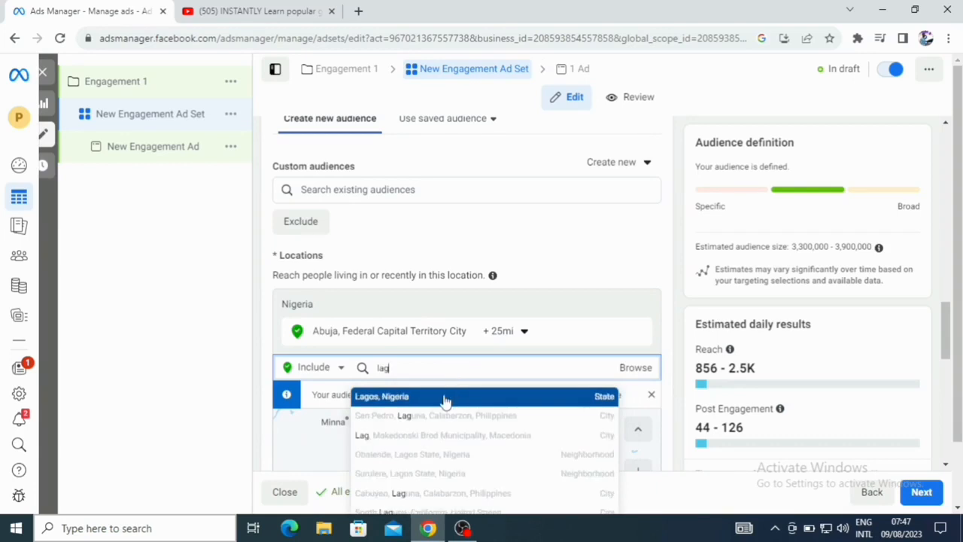
click(424, 398)
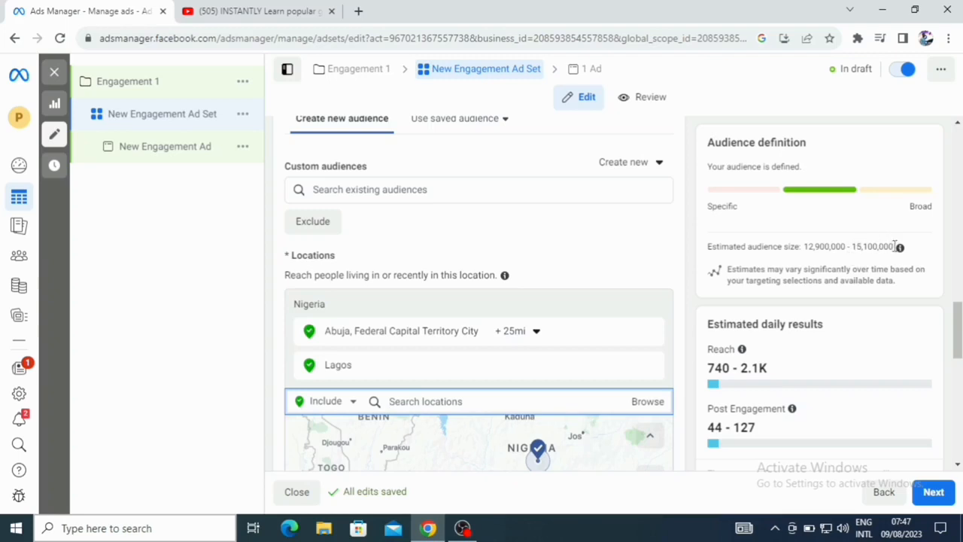
- Set the audience's maximum age to 40
mouse_move(900, 247)
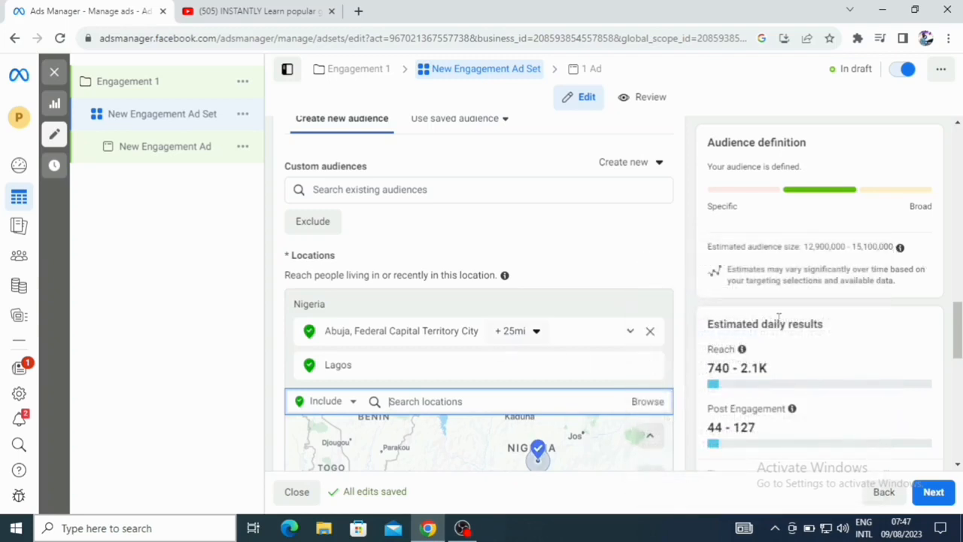
drag(959, 335, 960, 357)
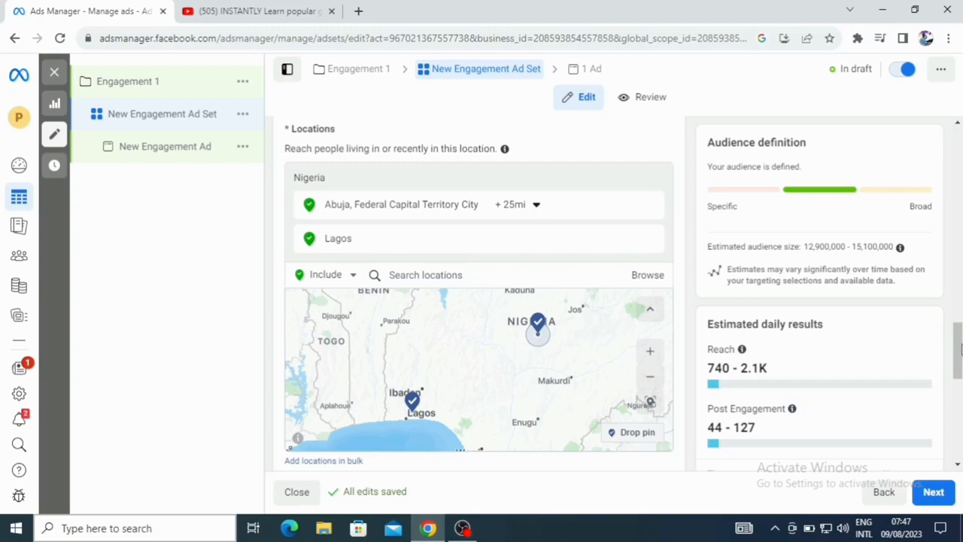
drag(959, 346, 960, 383)
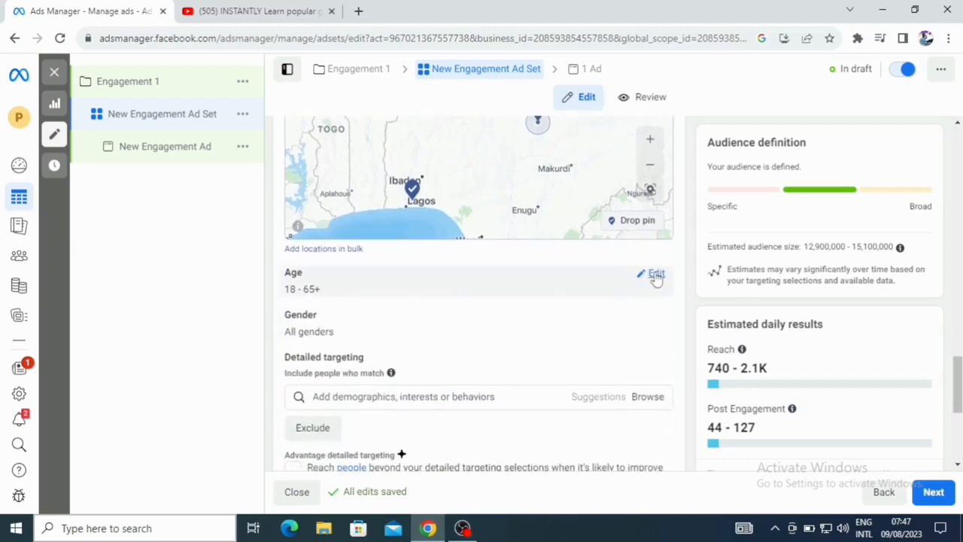
click(656, 274)
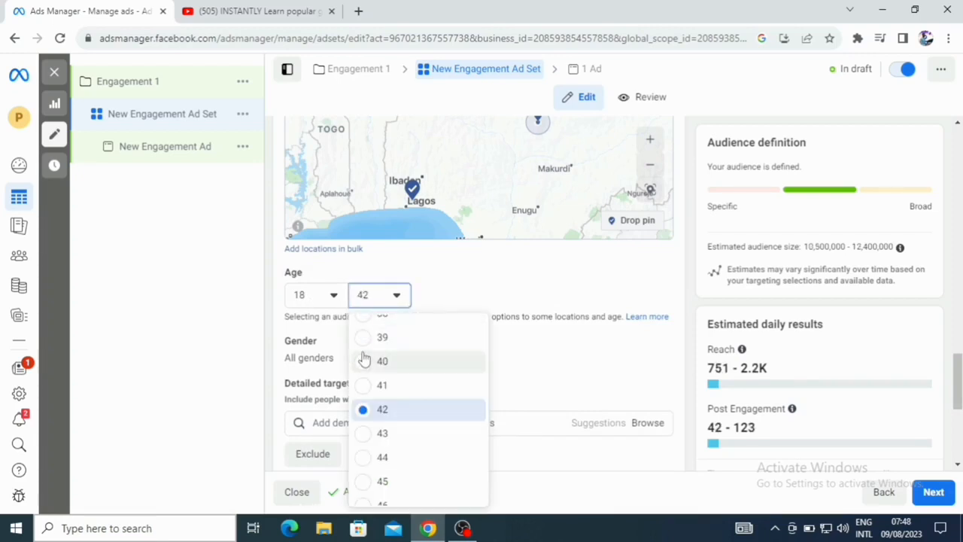
click(364, 363)
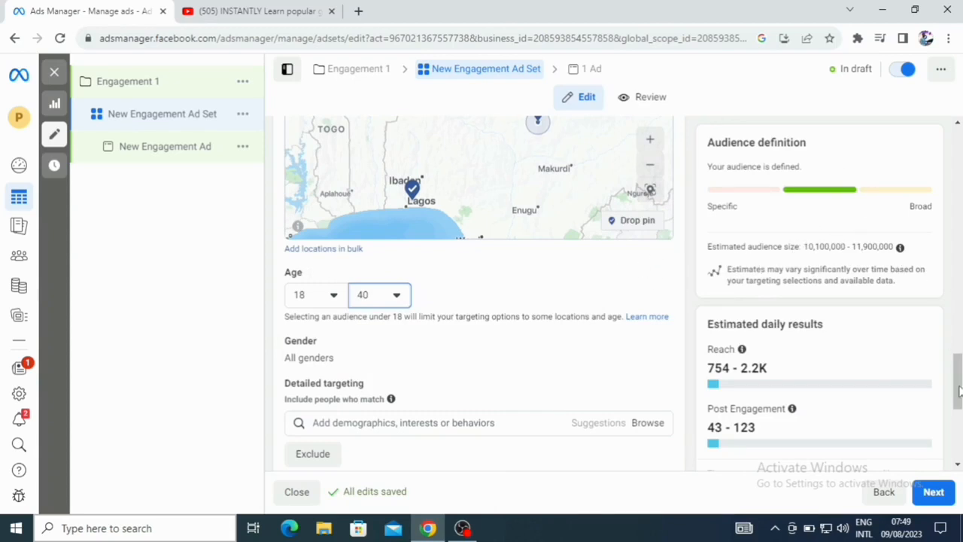
- Add Women's clothing (apparel) as a detailed targeting interest and set the gender to Women
drag(959, 389, 960, 407)
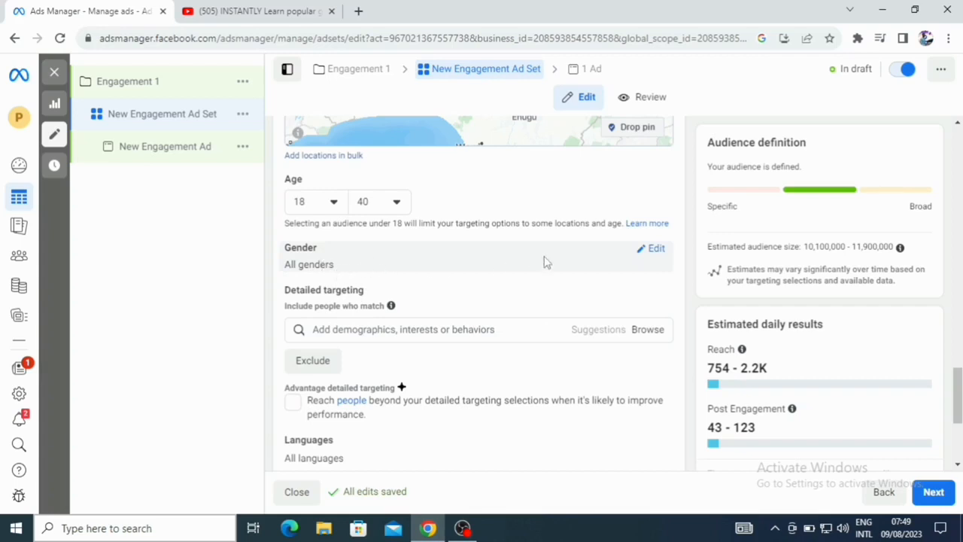
click(655, 251)
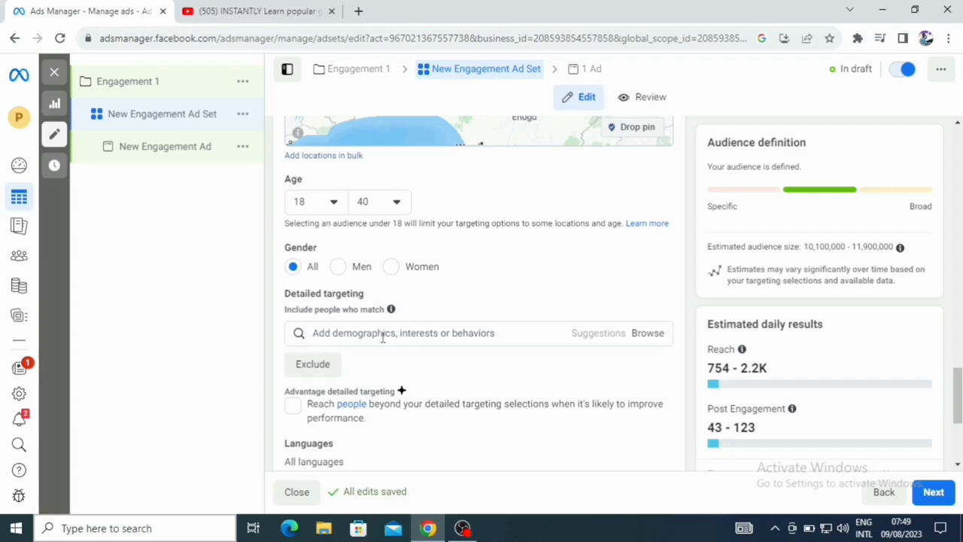
click(496, 333)
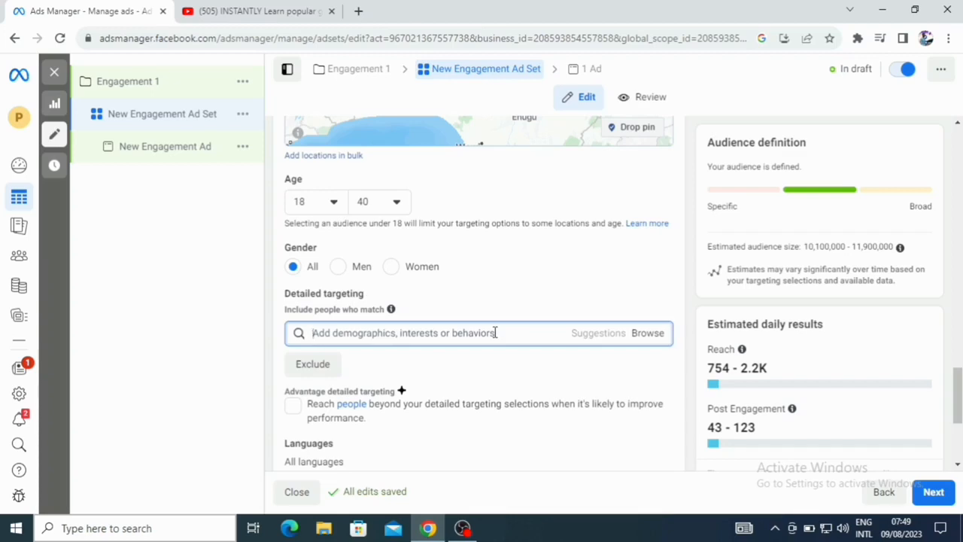
text(cloth)
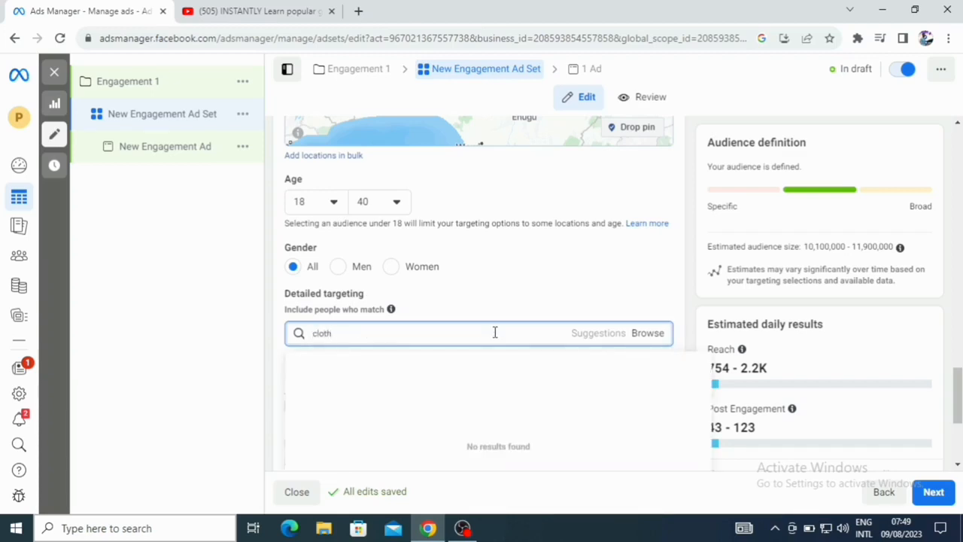
text(ings)
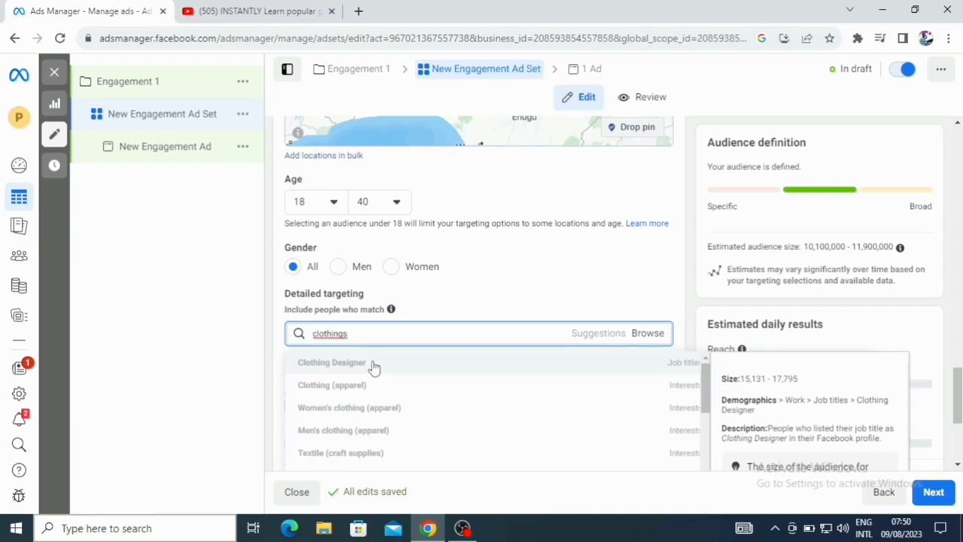
key(BackSpace)
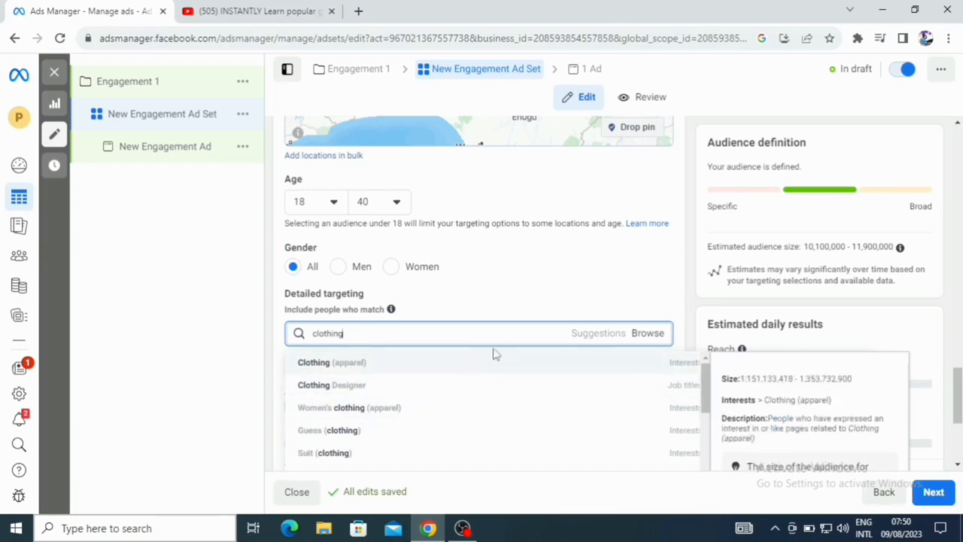
click(649, 335)
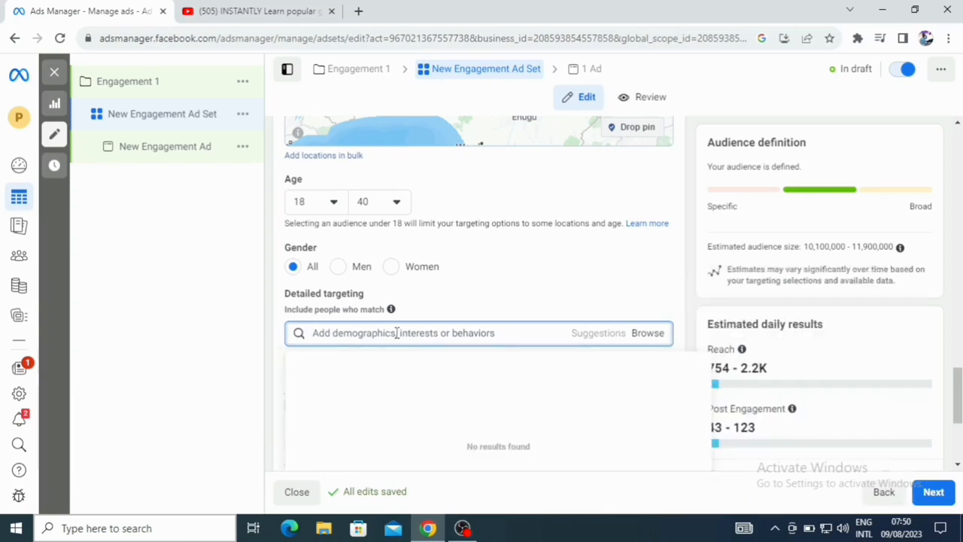
text(clothi)
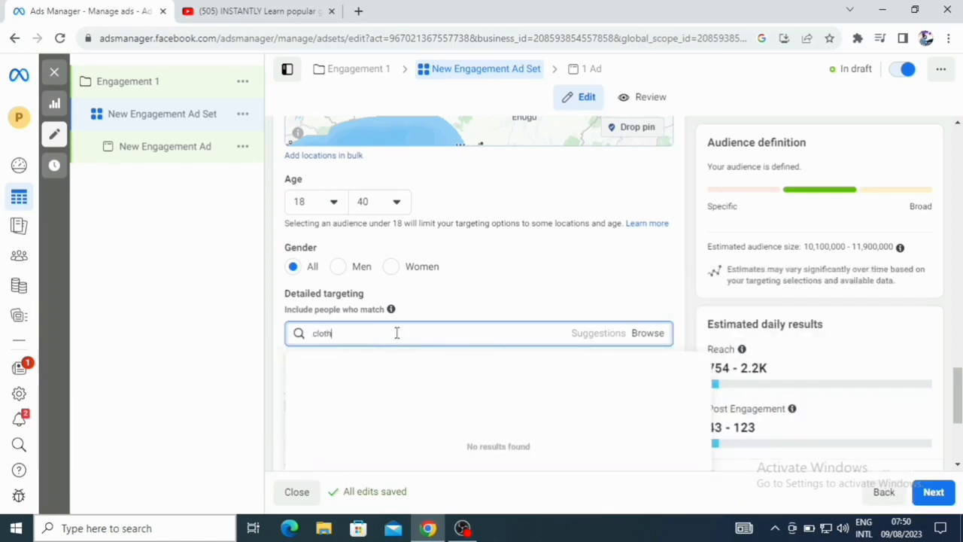
text(ng)
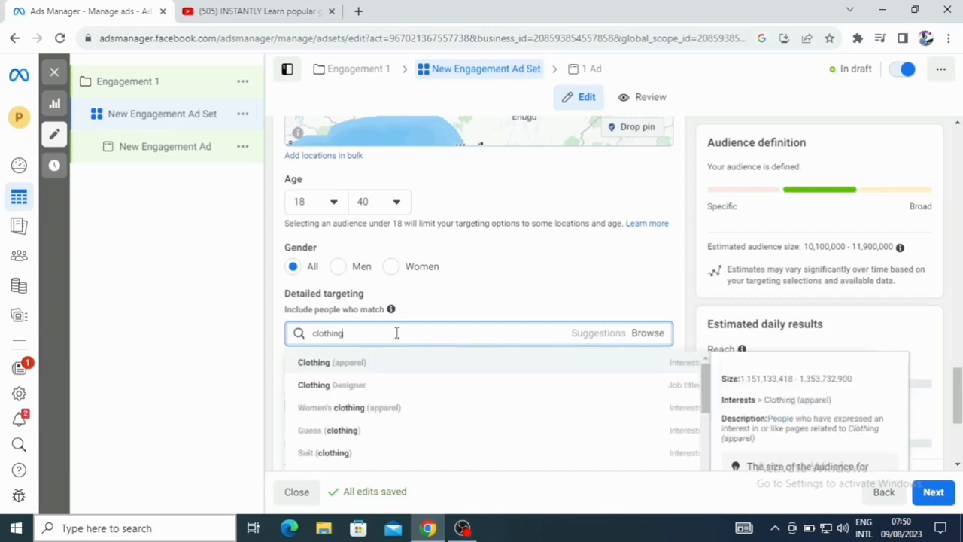
click(345, 410)
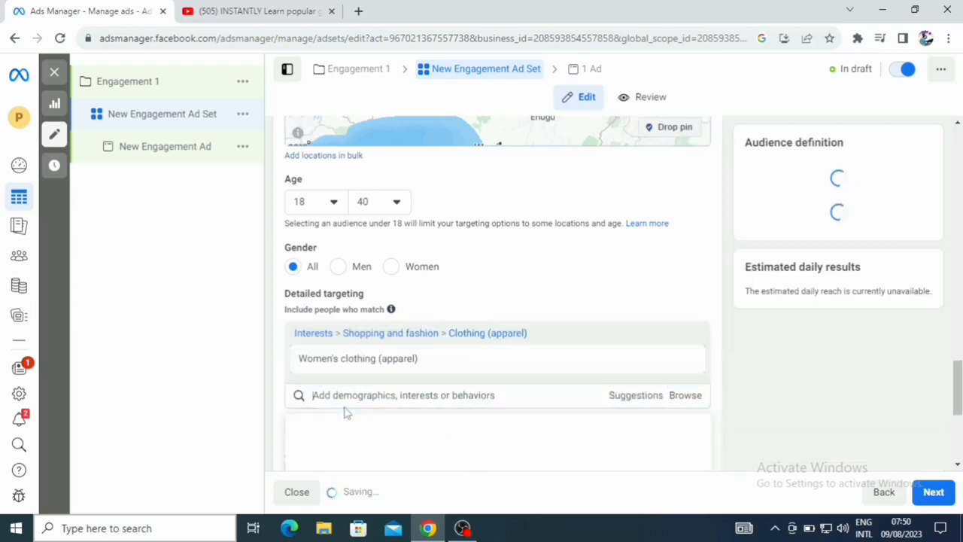
click(391, 268)
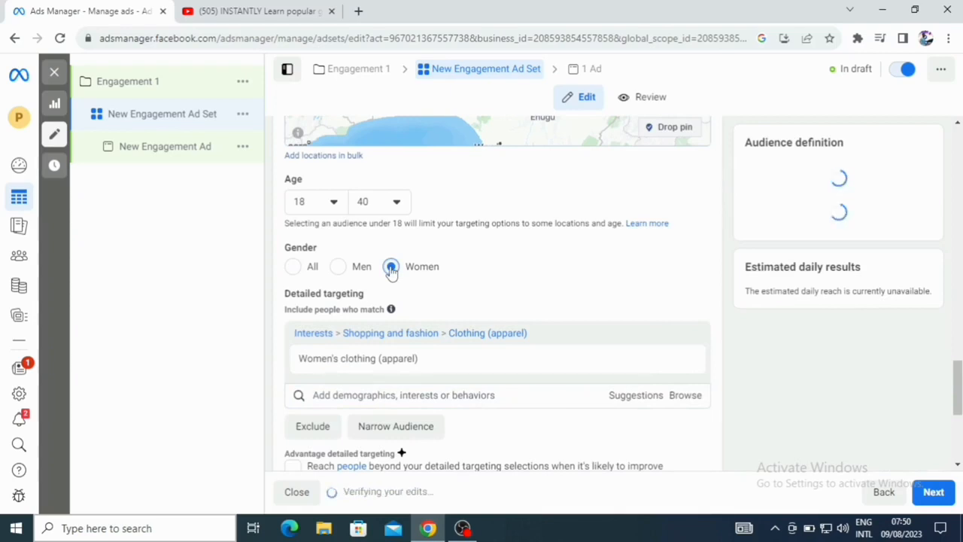
- Add Jewelry as an employer to the detailed targeting
click(392, 398)
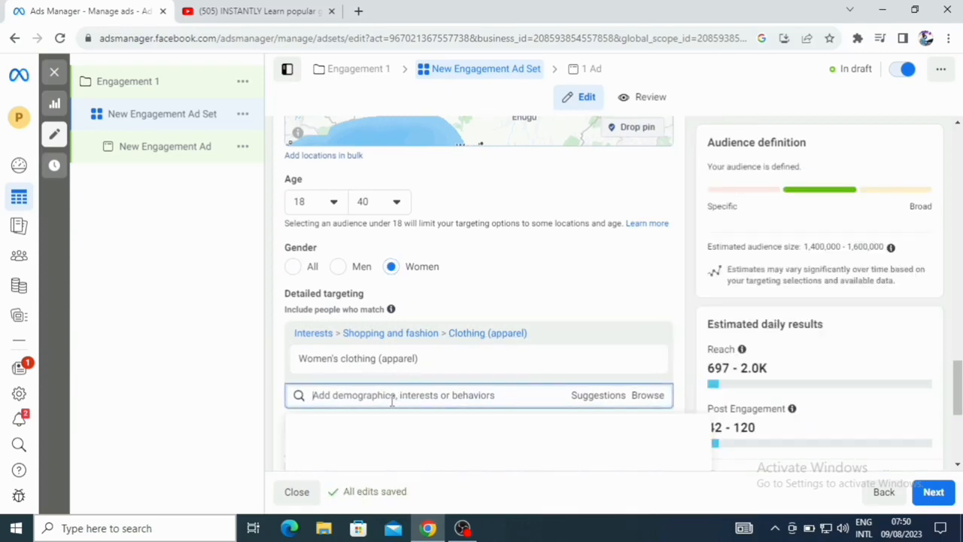
text(jewel)
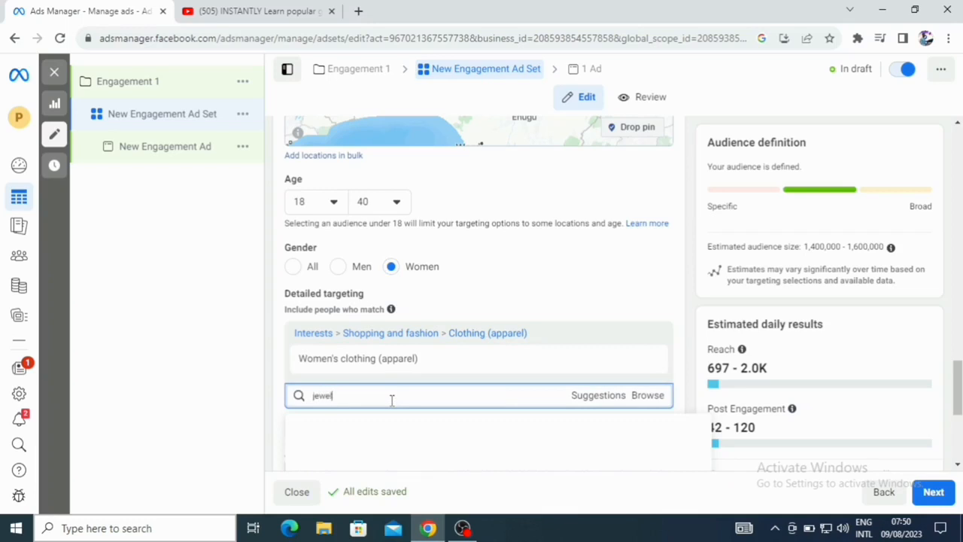
text(rries)
key(BackSpace)
key(BackSpace)
key(BackSpace)
key(BackSpace)
key(BackSpace)
key(BackSpace)
text(lri)
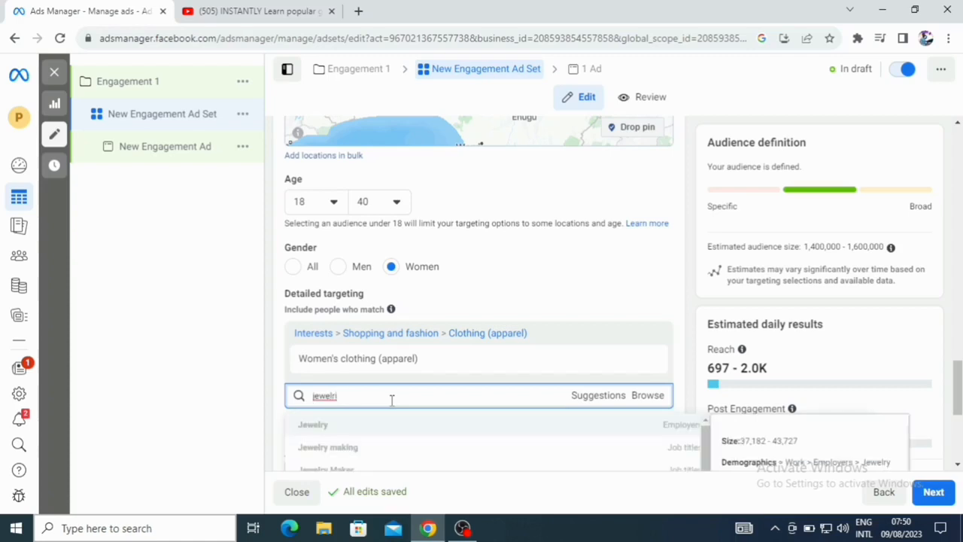
click(338, 426)
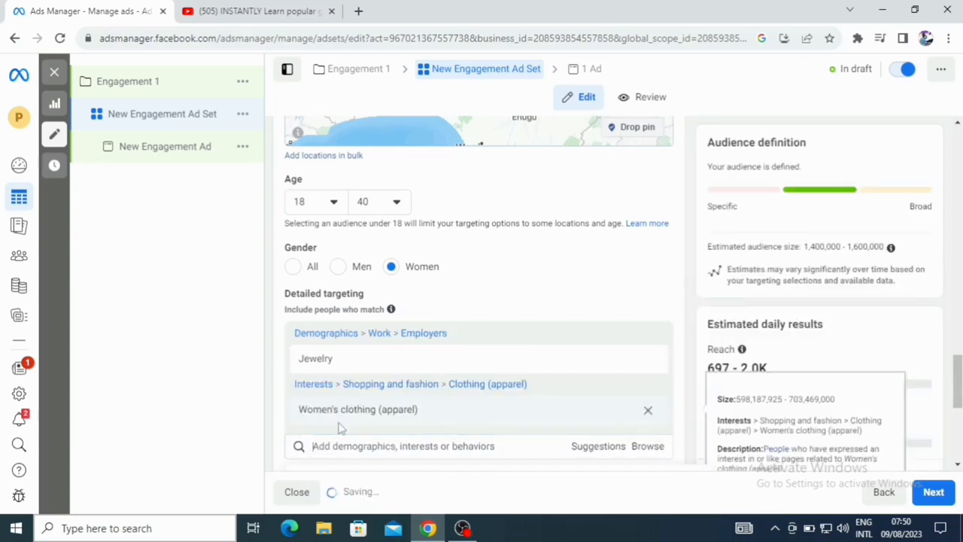
- Add Clothing Designer as a job title to the detailed targeting
click(405, 447)
text(clothing)
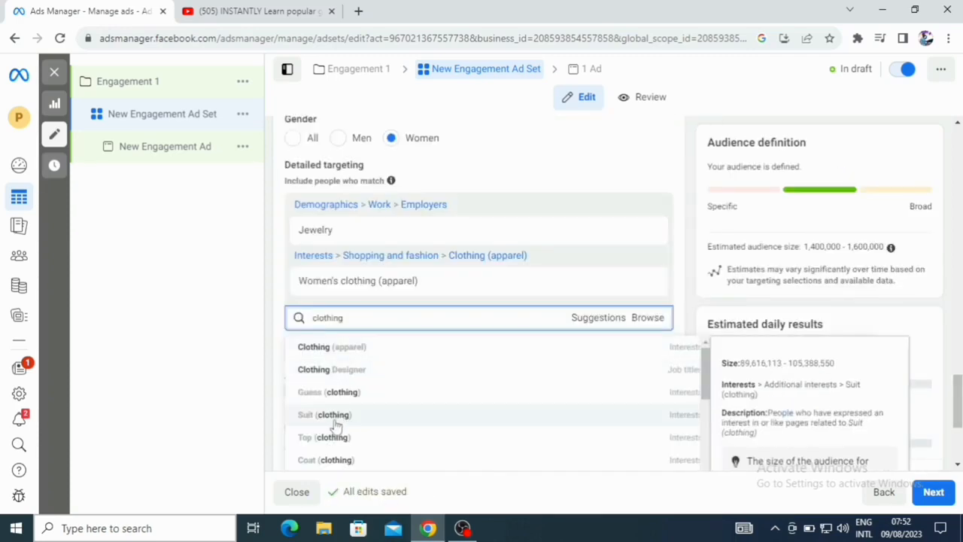
click(336, 370)
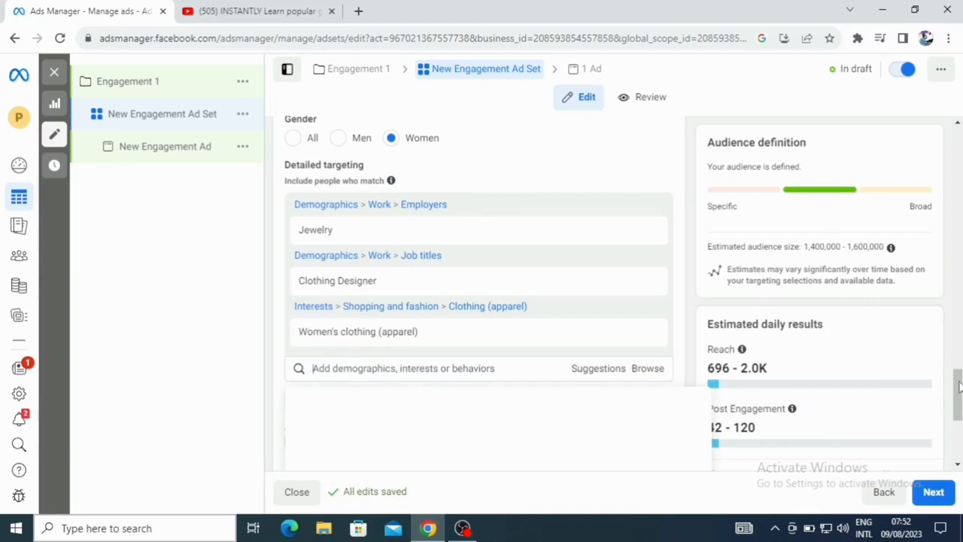
- Open the Languages setting for editing
drag(959, 386, 959, 409)
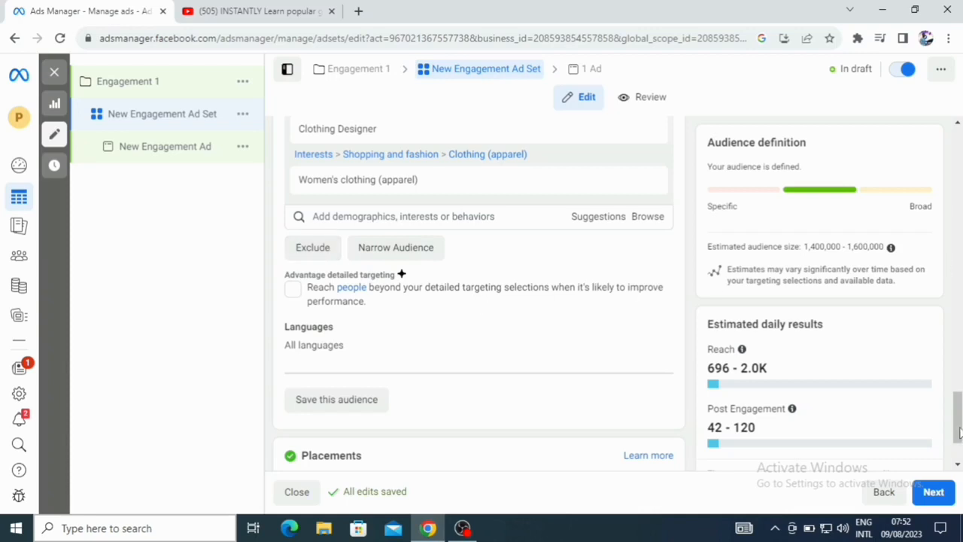
drag(960, 431, 960, 445)
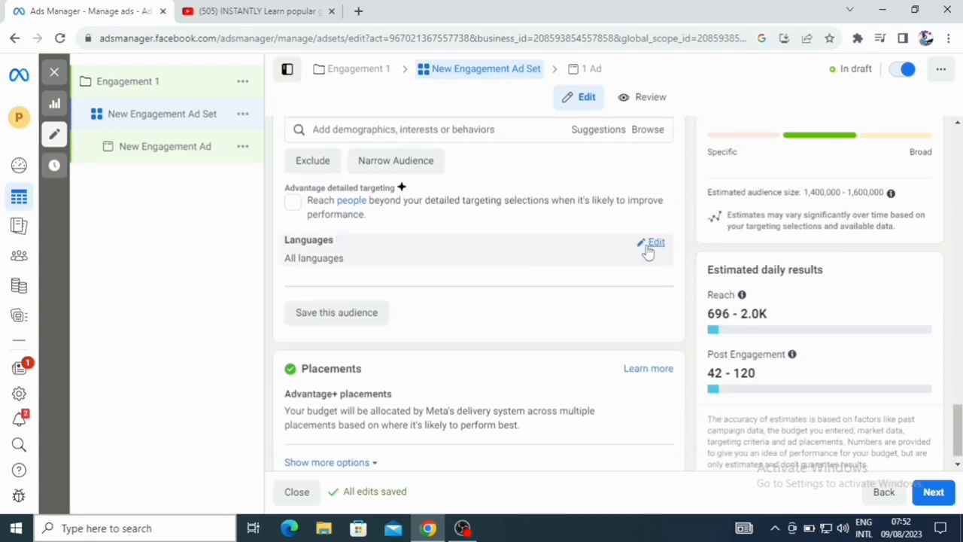
click(652, 244)
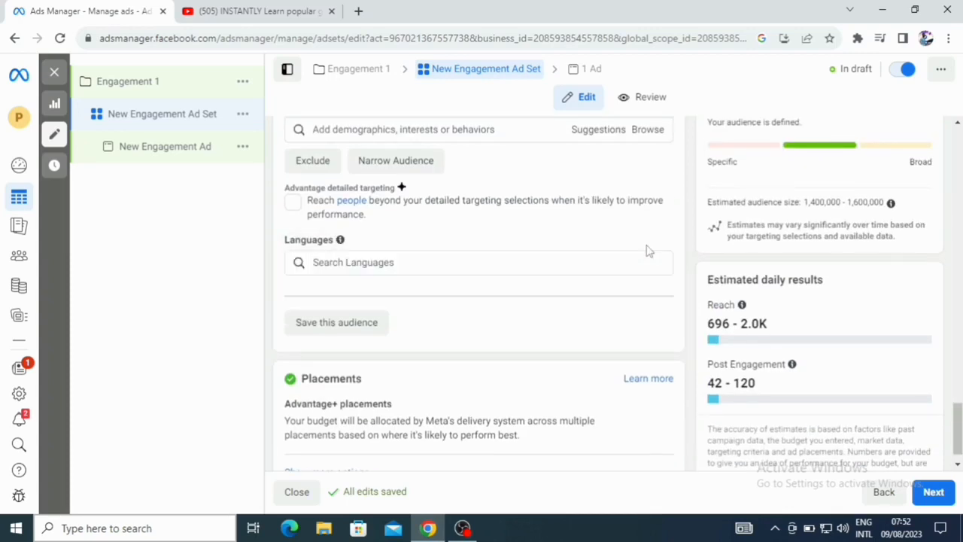
click(345, 263)
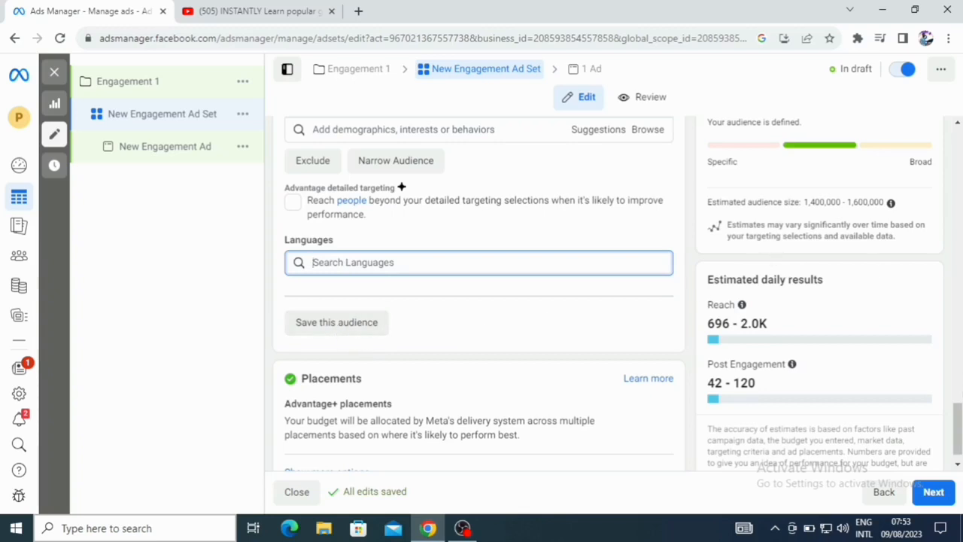
- Switch the ad set's placements from Advantage+ to Manual placements
drag(958, 429, 958, 433)
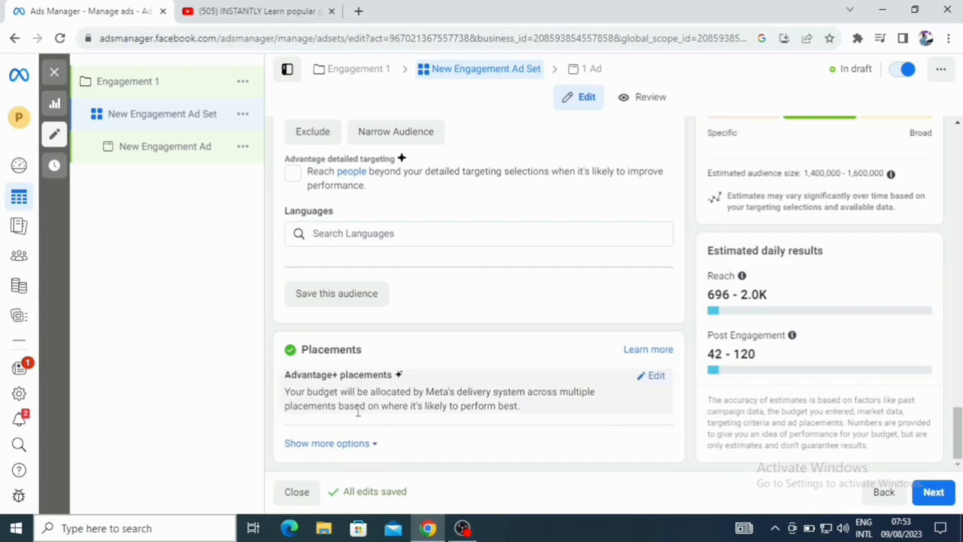
click(652, 379)
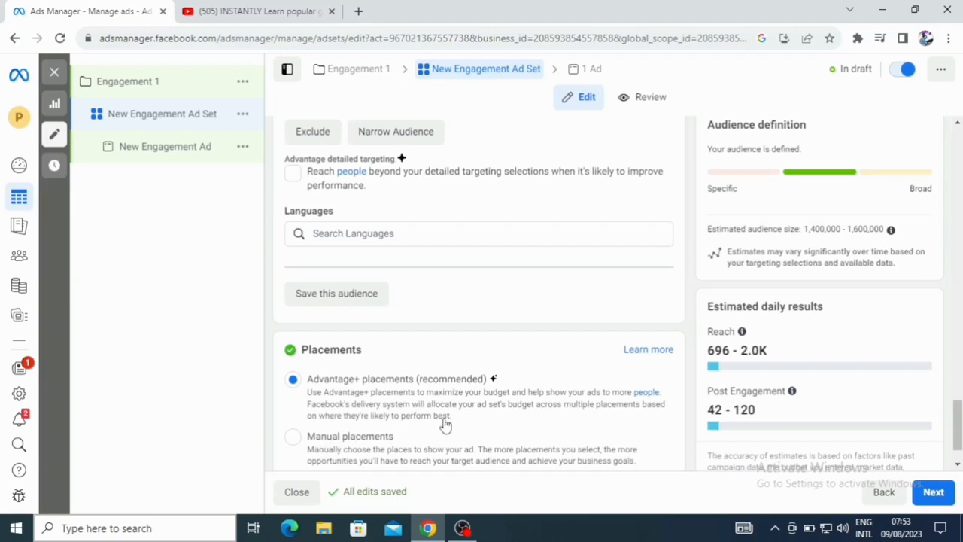
click(293, 438)
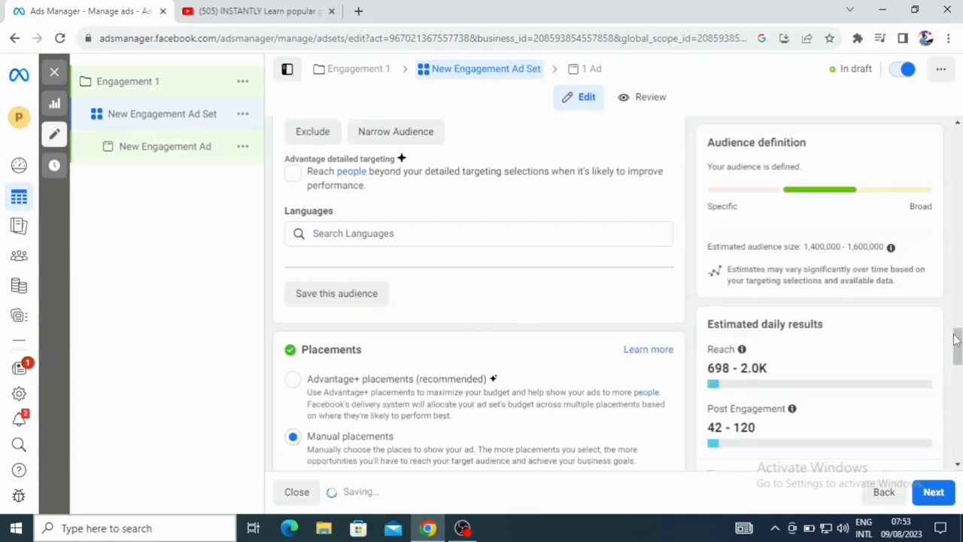
- Limit the placement platforms to Facebook by unchecking Audience network and Instagram
drag(955, 340, 959, 367)
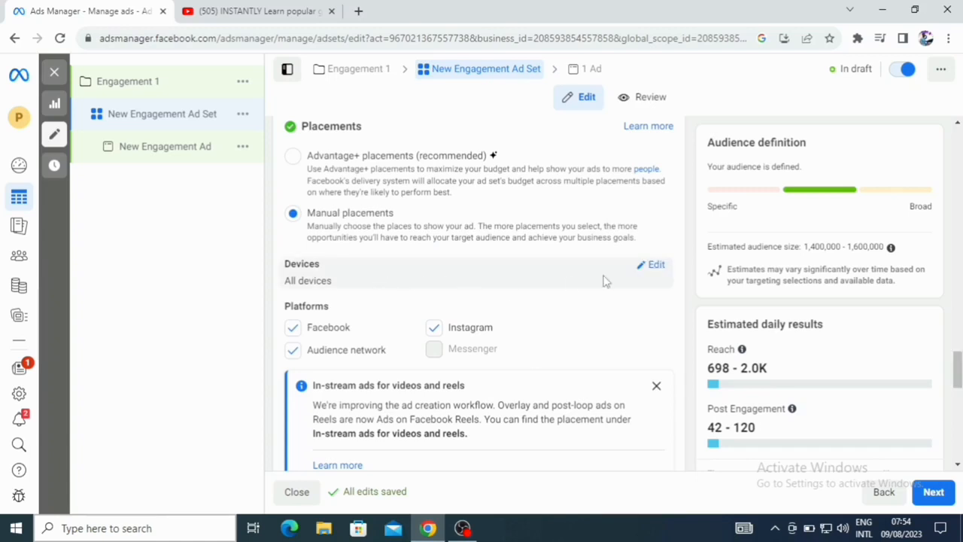
click(656, 266)
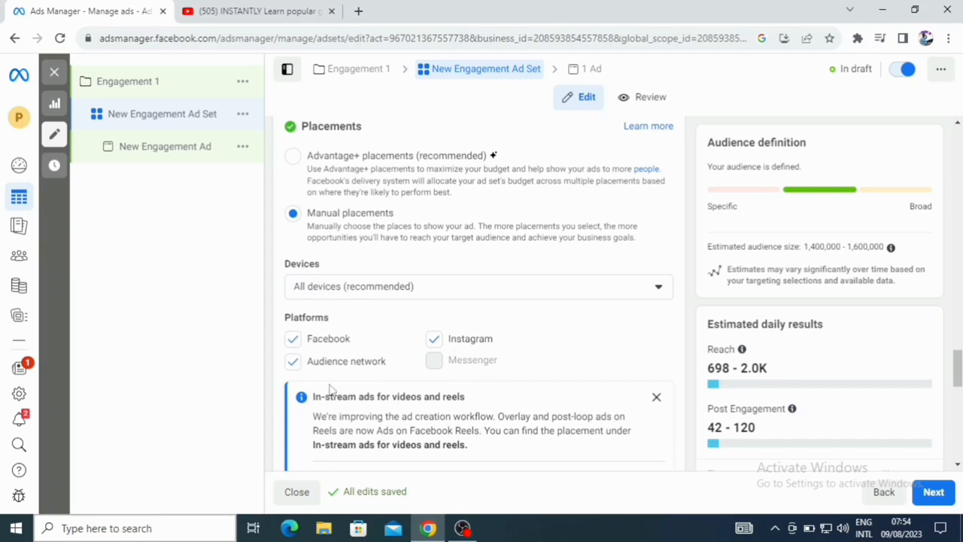
click(292, 365)
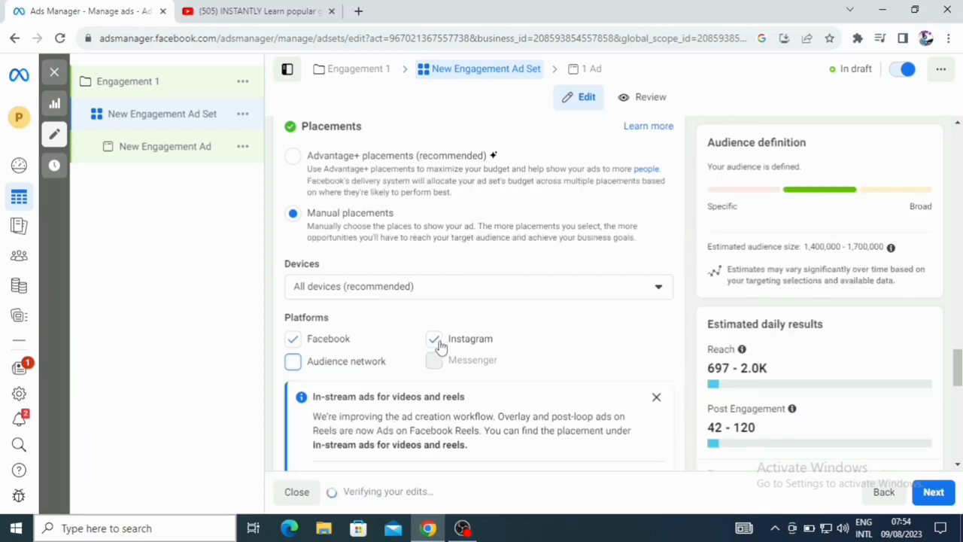
click(436, 341)
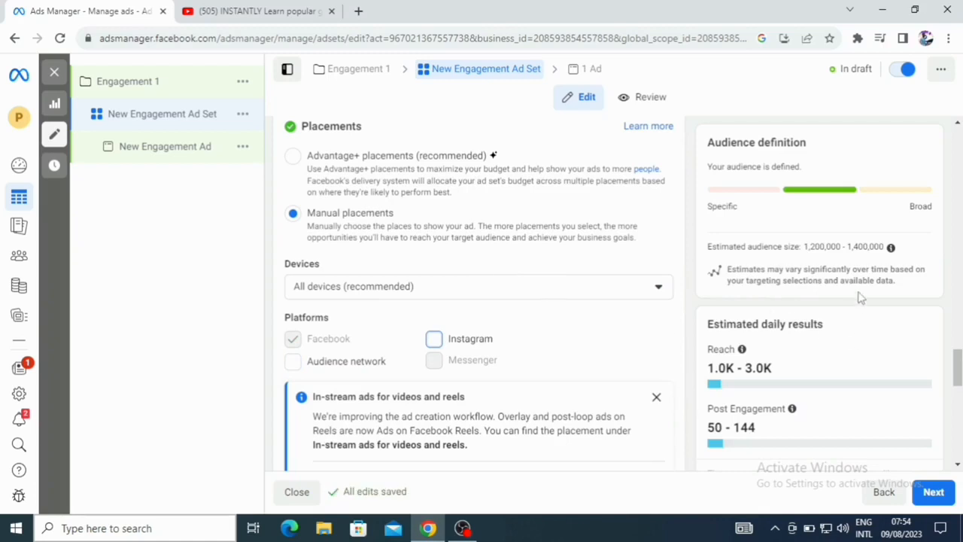
drag(958, 366, 958, 377)
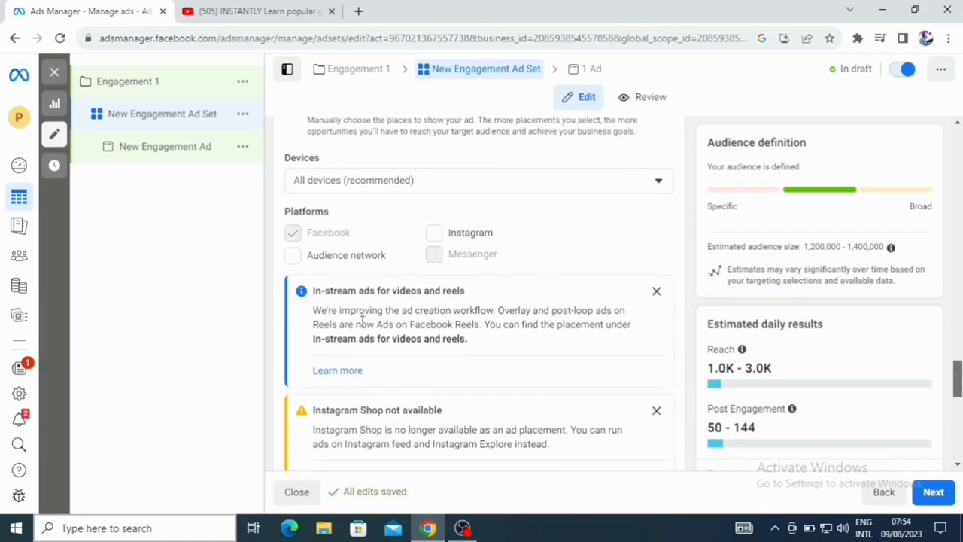
scroll(362, 322, down, 4)
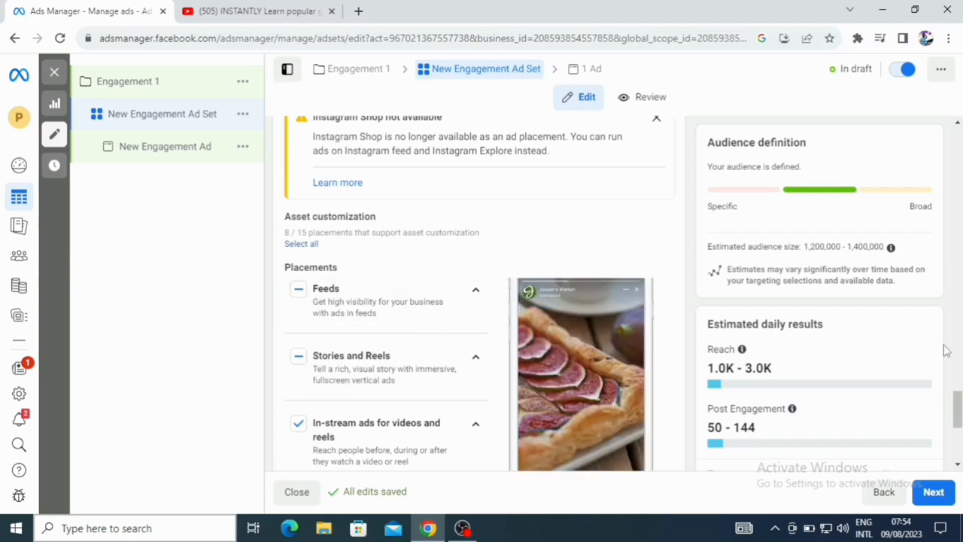
- Fully enable the Stories and Reels and Feeds placements
scroll(391, 316, down, 2)
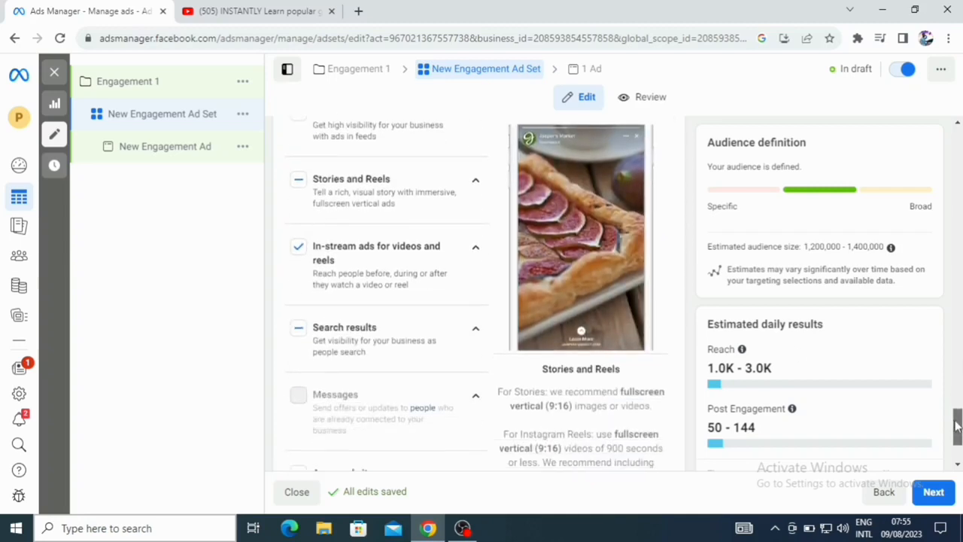
scroll(297, 282, up, 1)
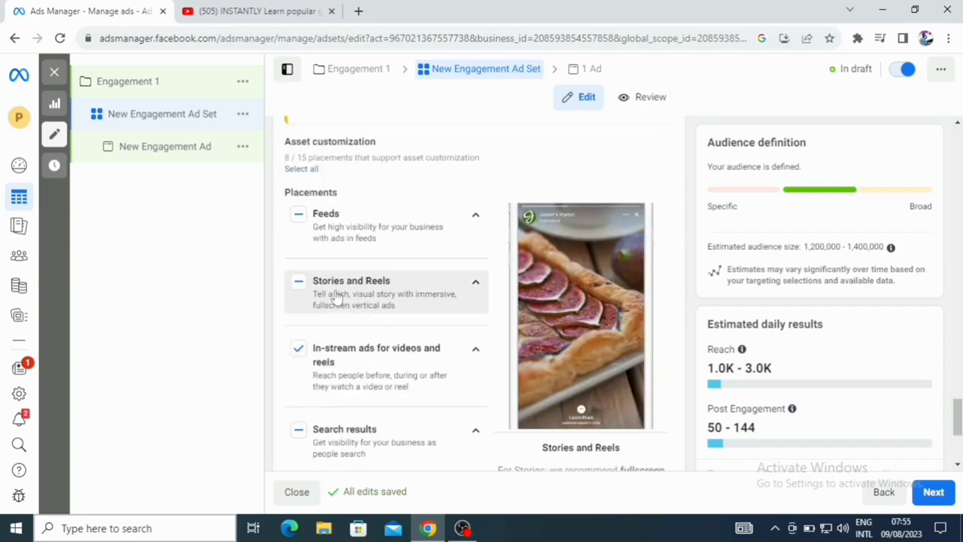
click(299, 285)
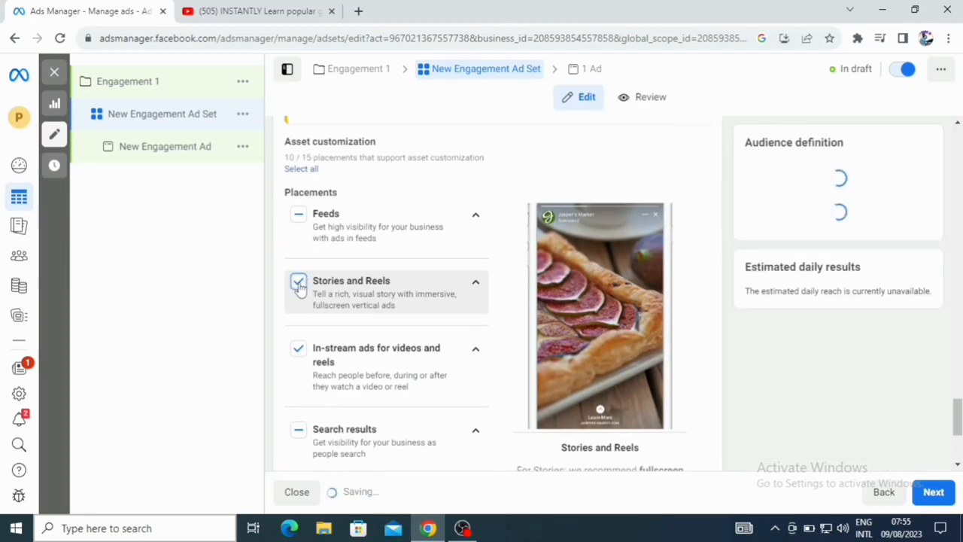
click(300, 215)
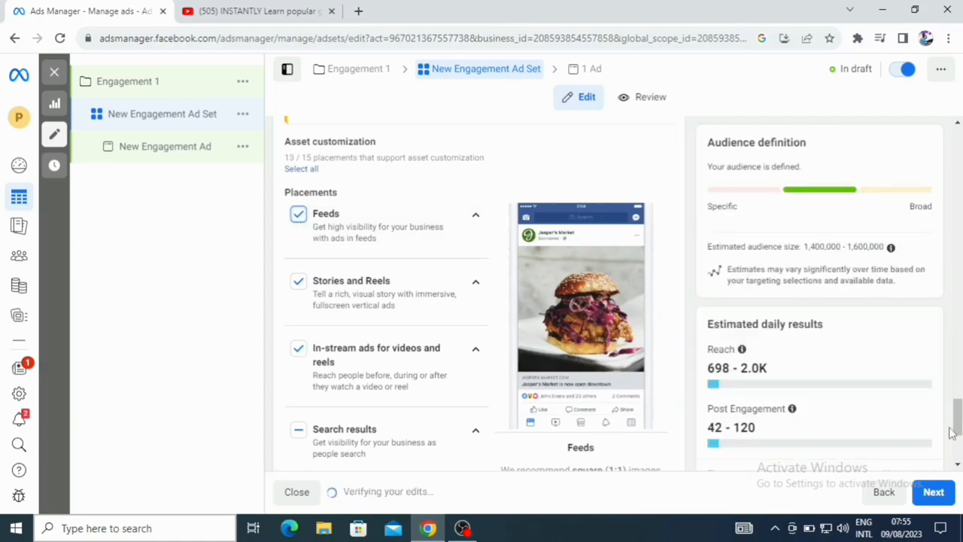
- Expand the additional placement options and review the specific mobile devices and operating systems setting
drag(957, 425, 958, 445)
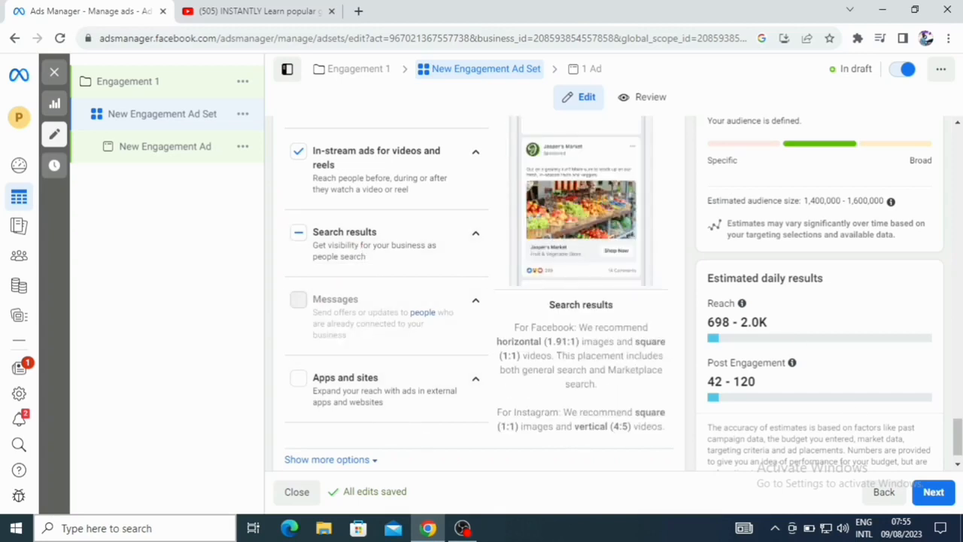
drag(960, 432, 958, 412)
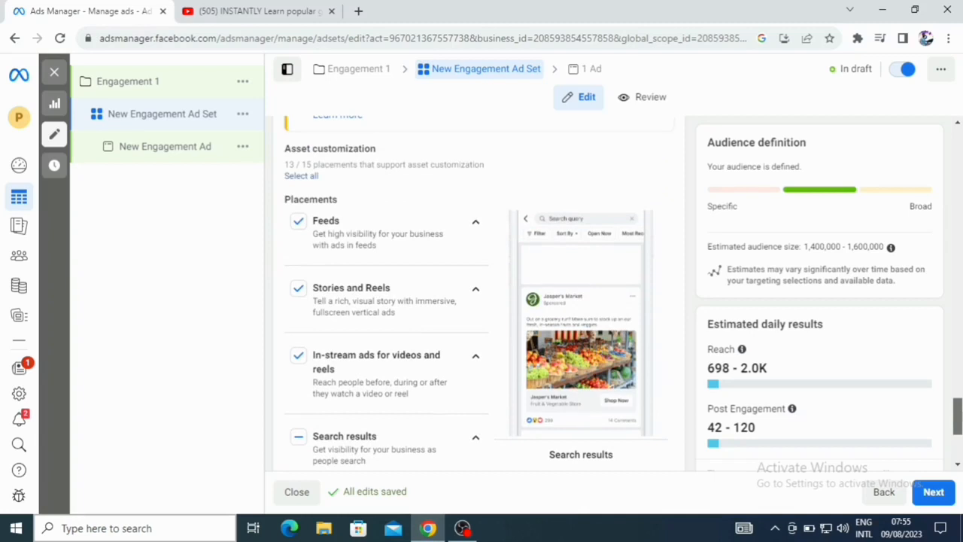
drag(958, 418, 960, 464)
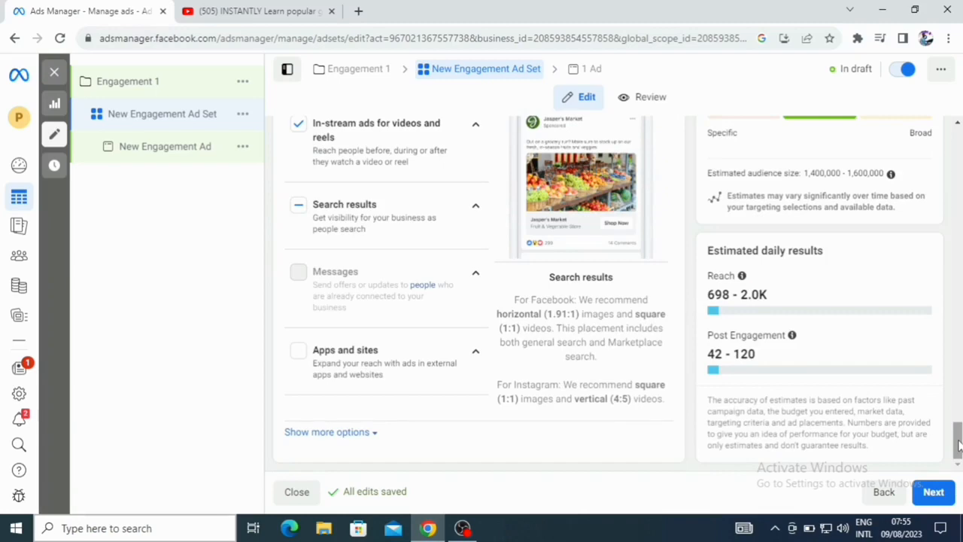
click(371, 443)
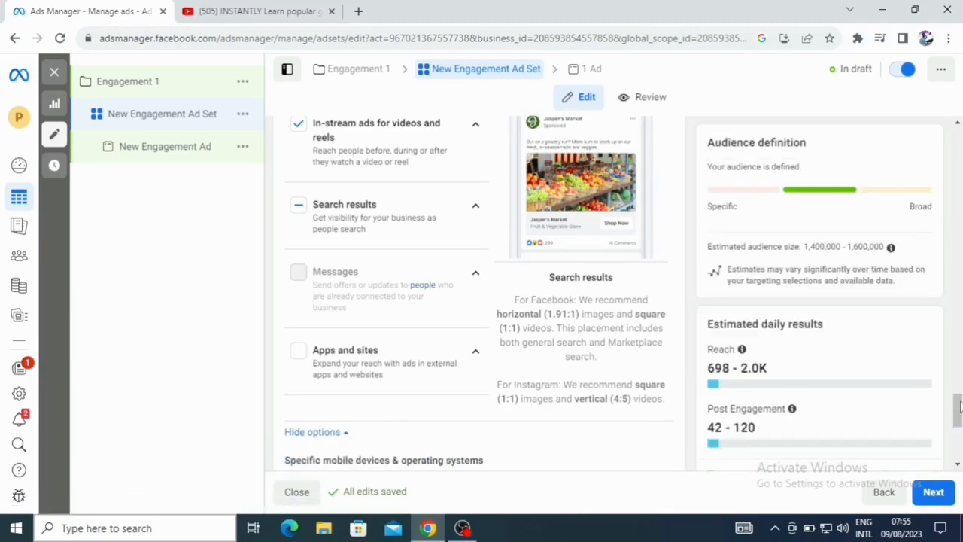
drag(959, 407, 959, 429)
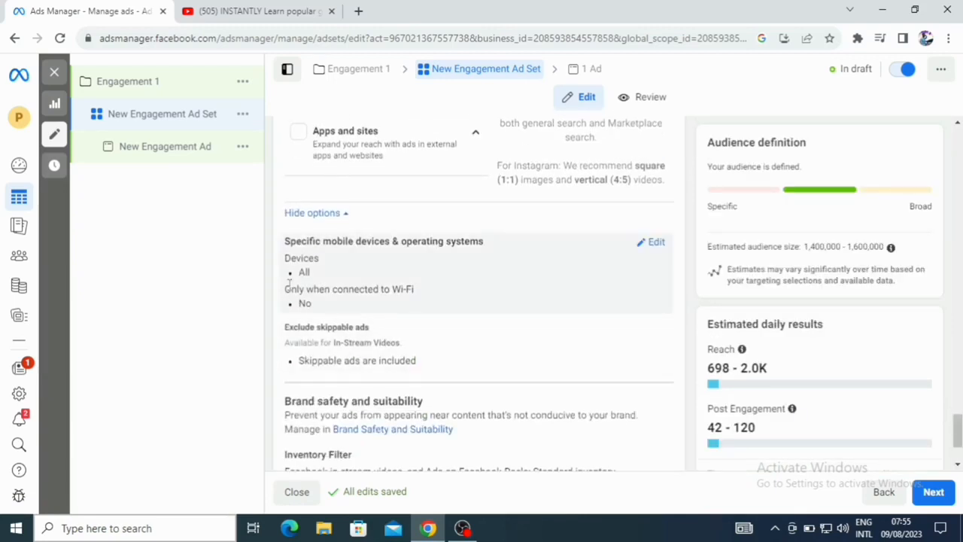
click(644, 243)
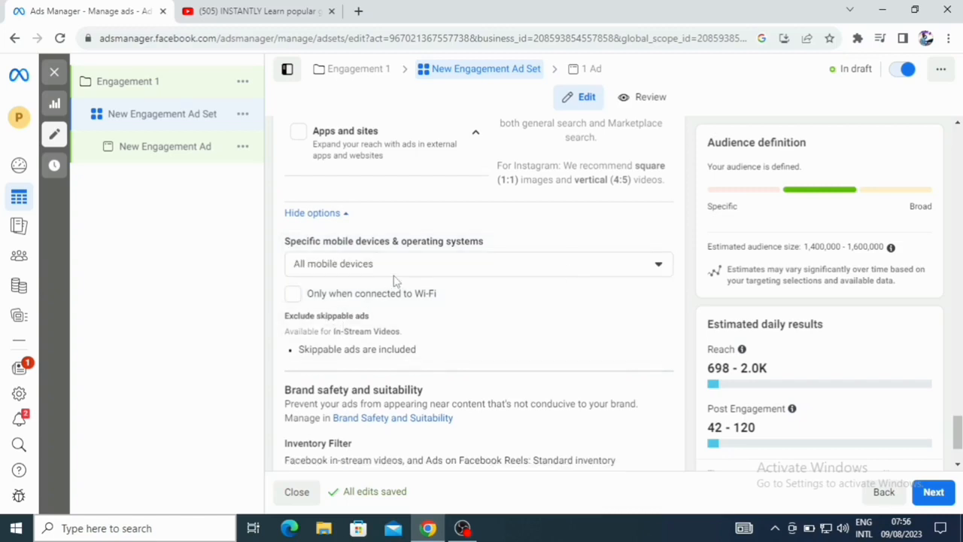
click(660, 266)
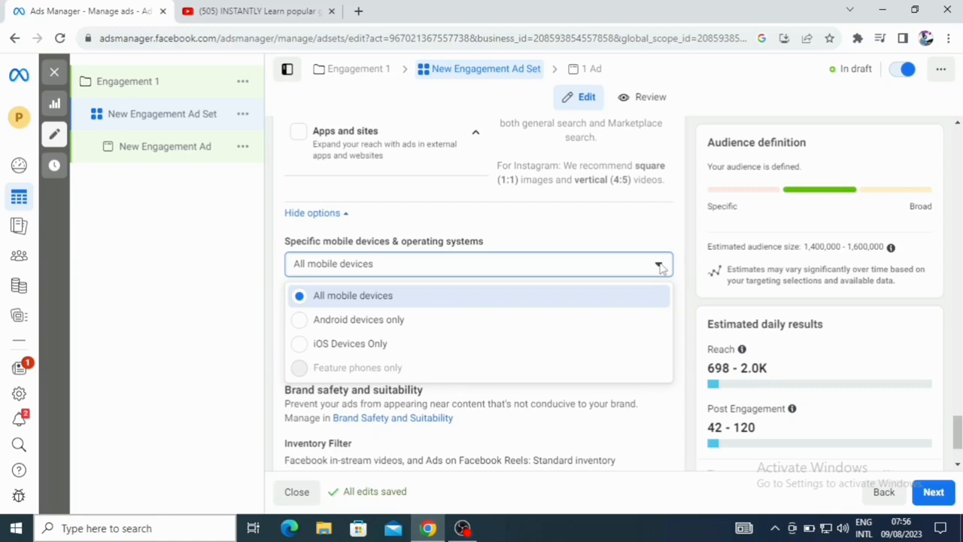
click(660, 267)
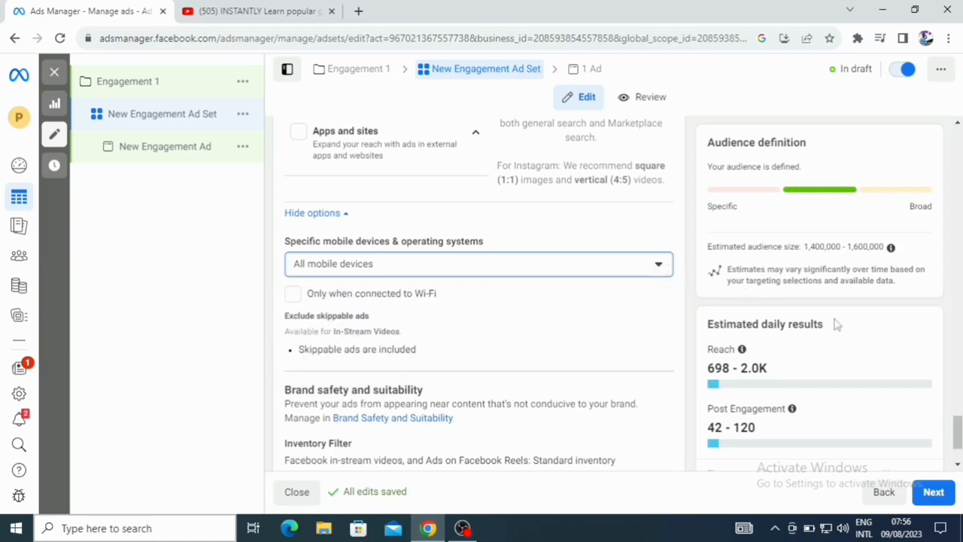
scroll(418, 445, down, 2)
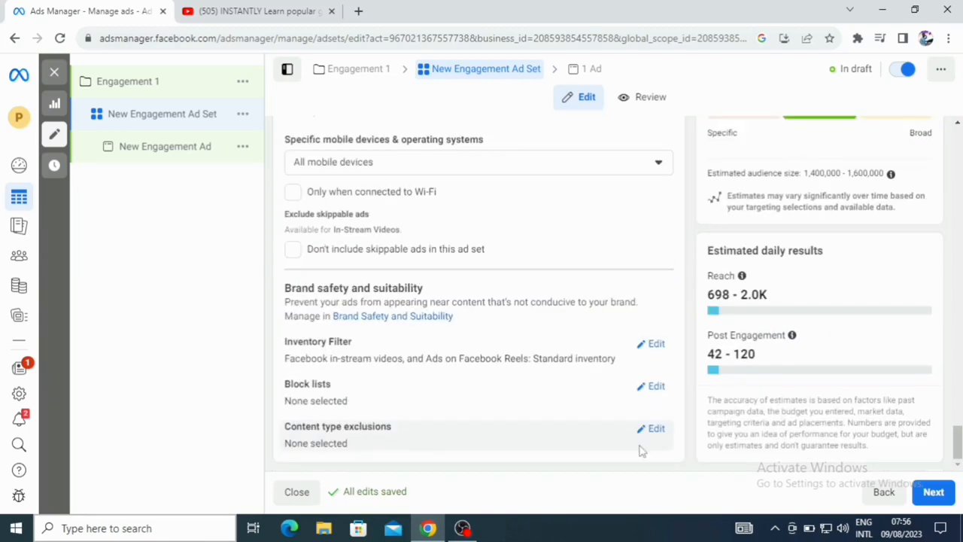
- Proceed to the ad and rename it New Engagement 3
click(945, 493)
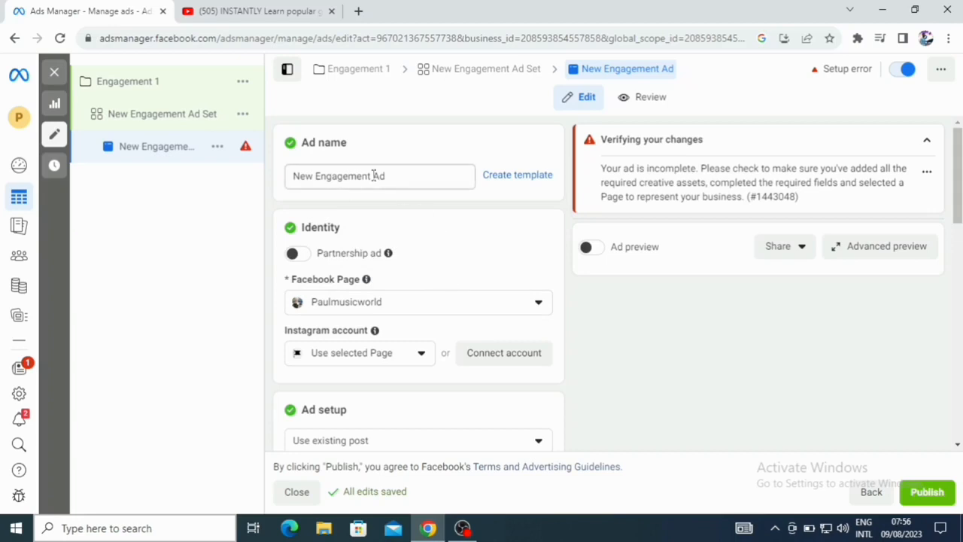
click(329, 177)
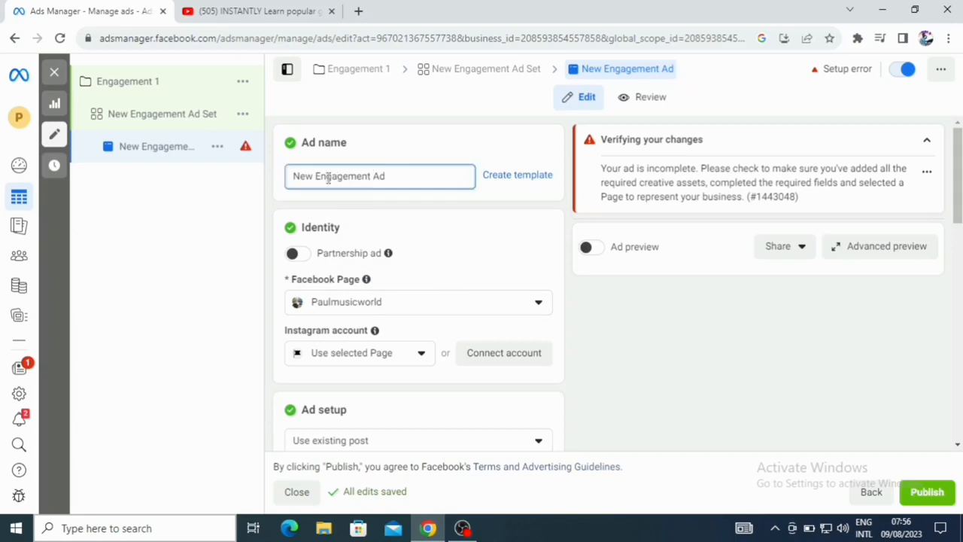
text(engamen)
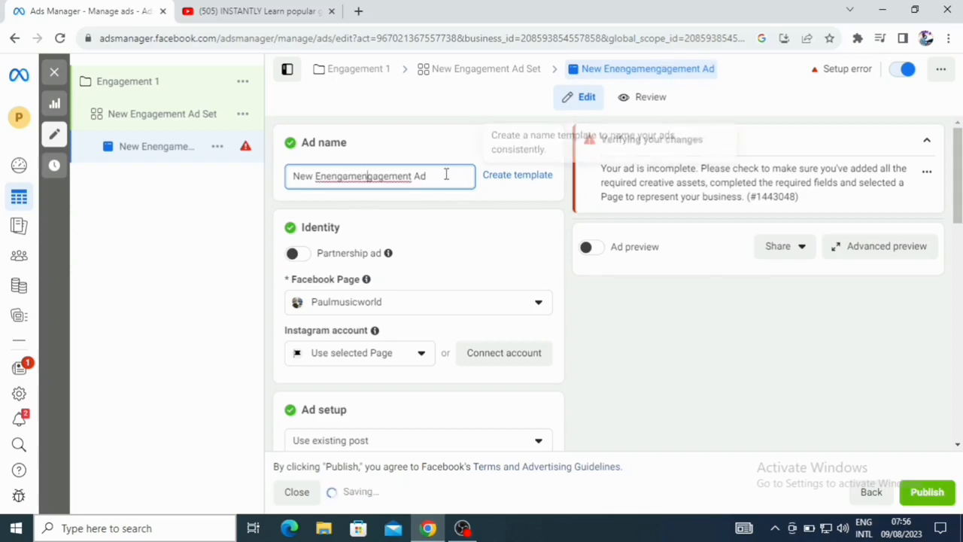
key(BackSpace)
key(BackSpace)
key(BackSpace)
key(BackSpace)
key(BackSpace)
key(BackSpace)
key(BackSpace)
key(BackSpace)
key(BackSpace)
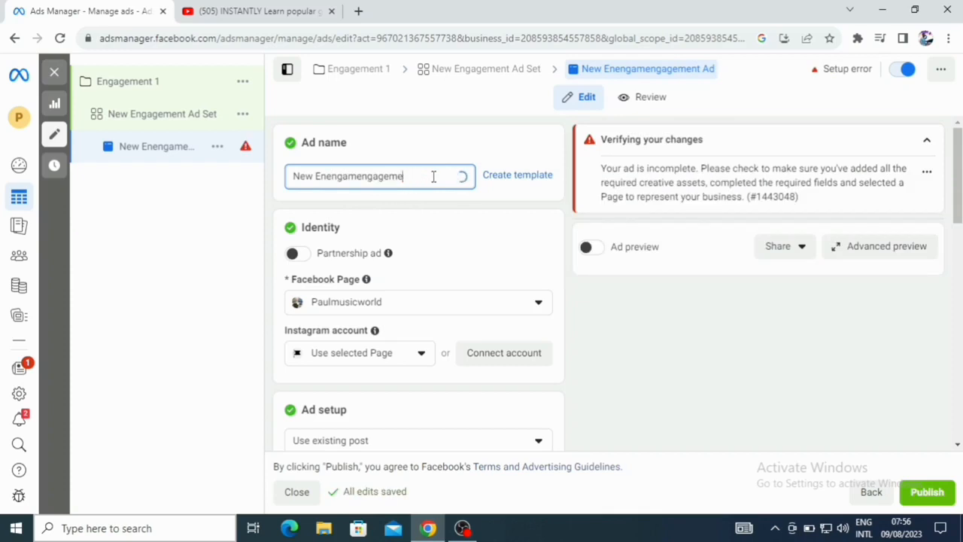
key(BackSpace)
text(t 3)
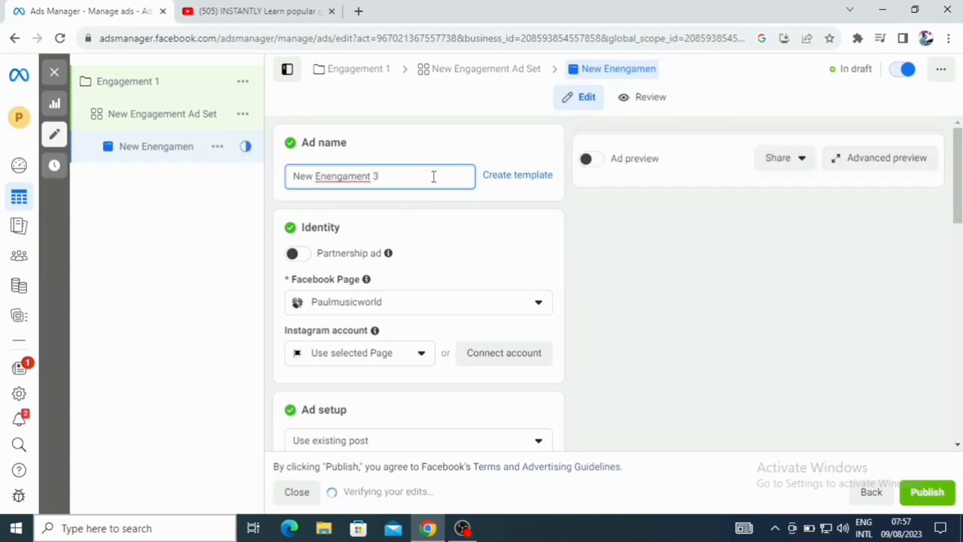
- Rename the ad set as New Engagement Ad Set 2 and return to the ad
click(172, 121)
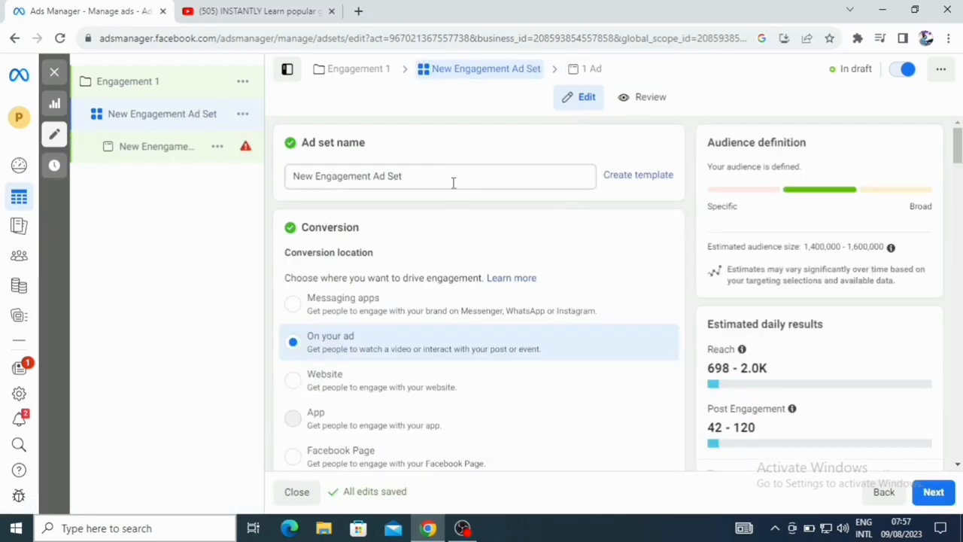
click(414, 177)
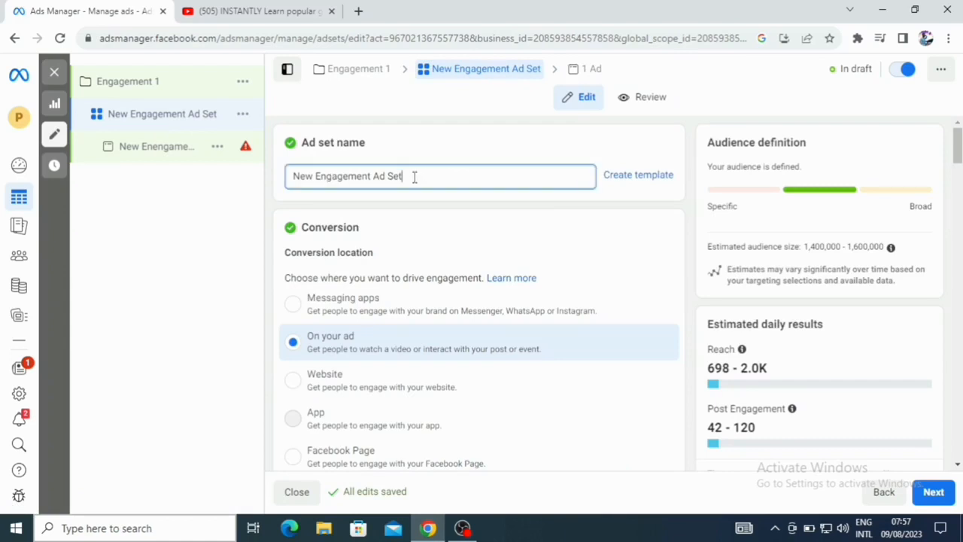
text(2)
click(156, 148)
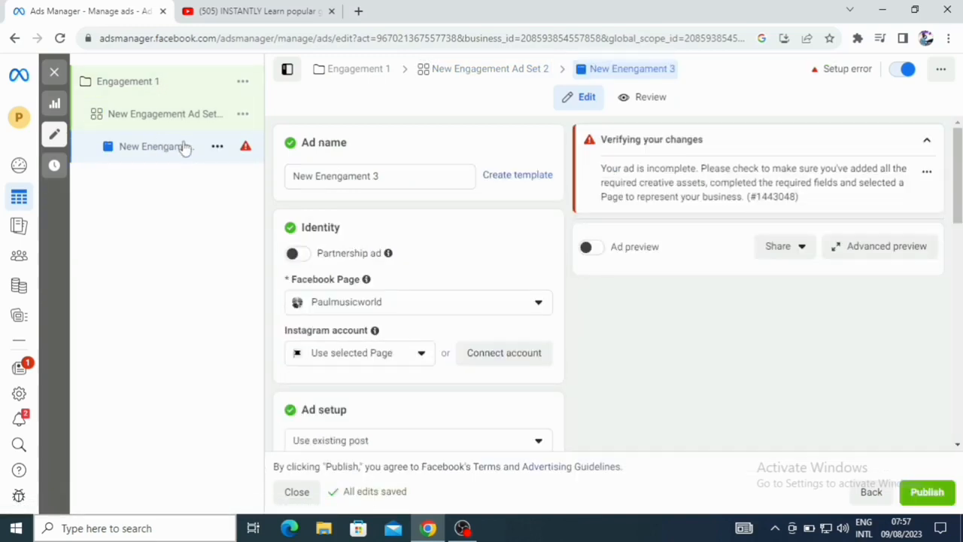
- Change the ad's Facebook Page to Paul Digital World
click(386, 176)
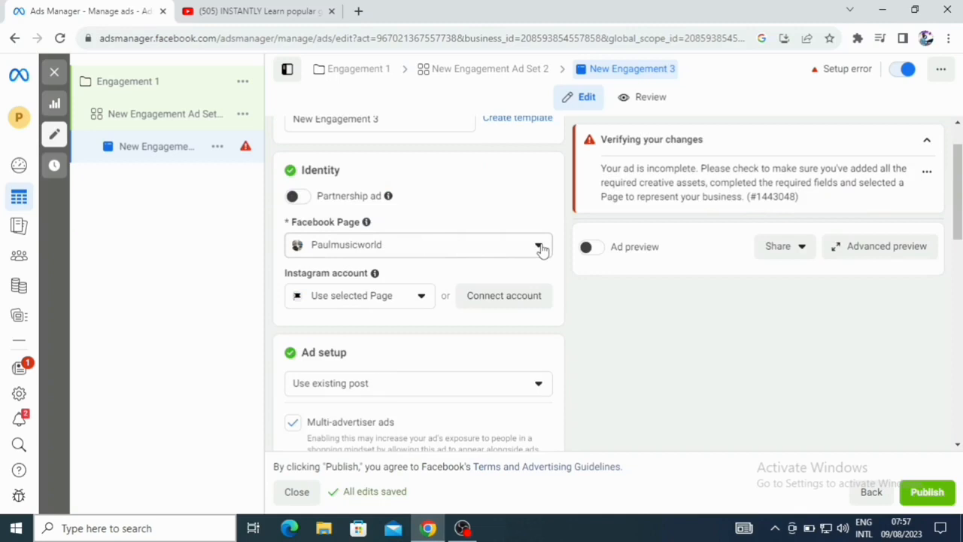
click(541, 248)
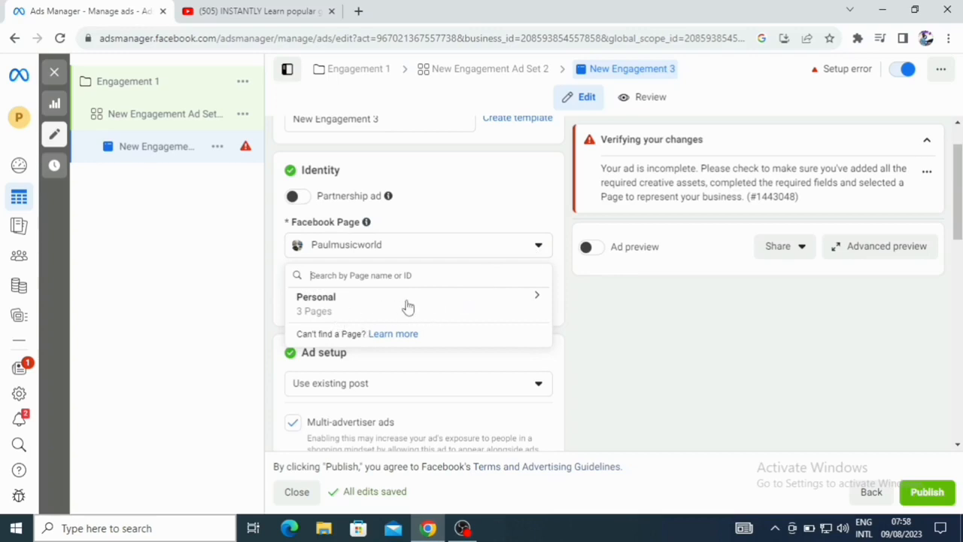
click(529, 299)
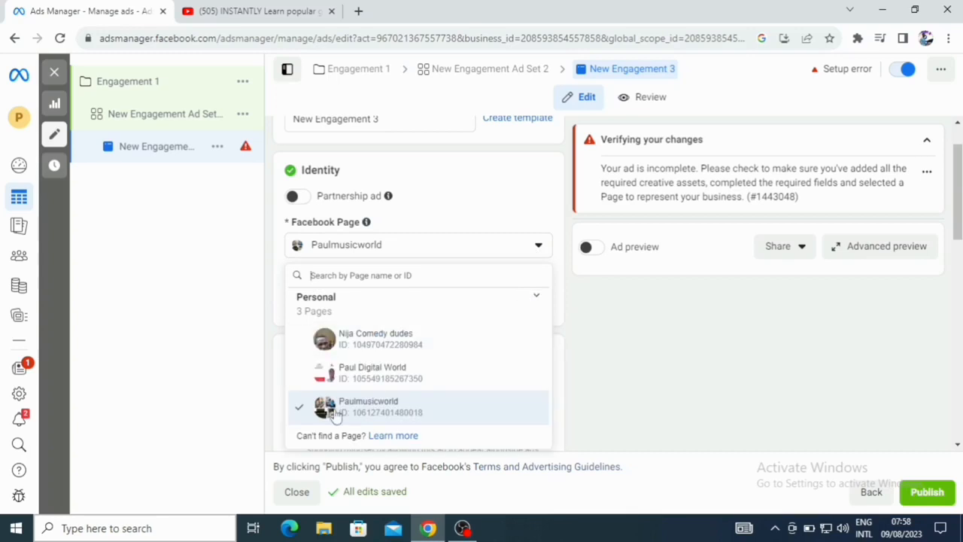
click(393, 378)
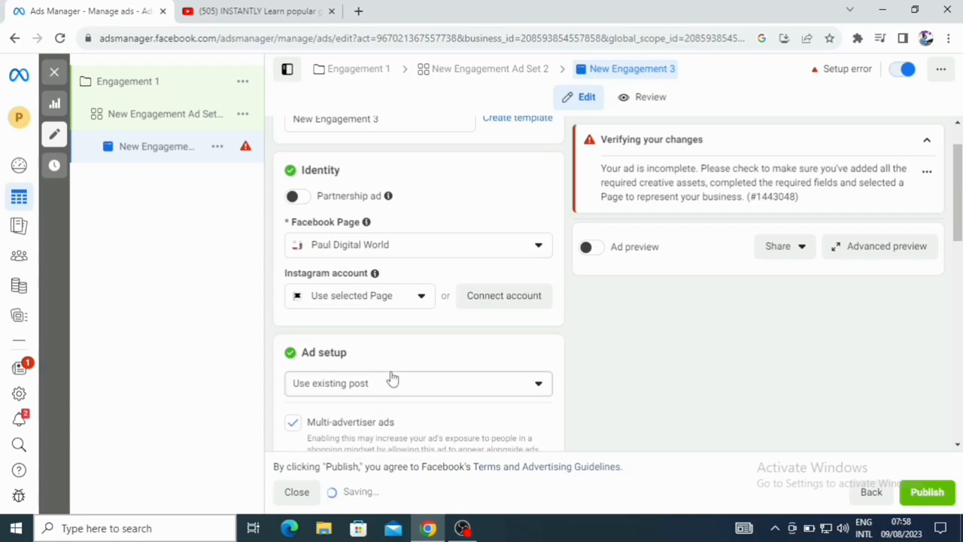
- Set the ad setup to Use existing post
scroll(392, 378, down, 4)
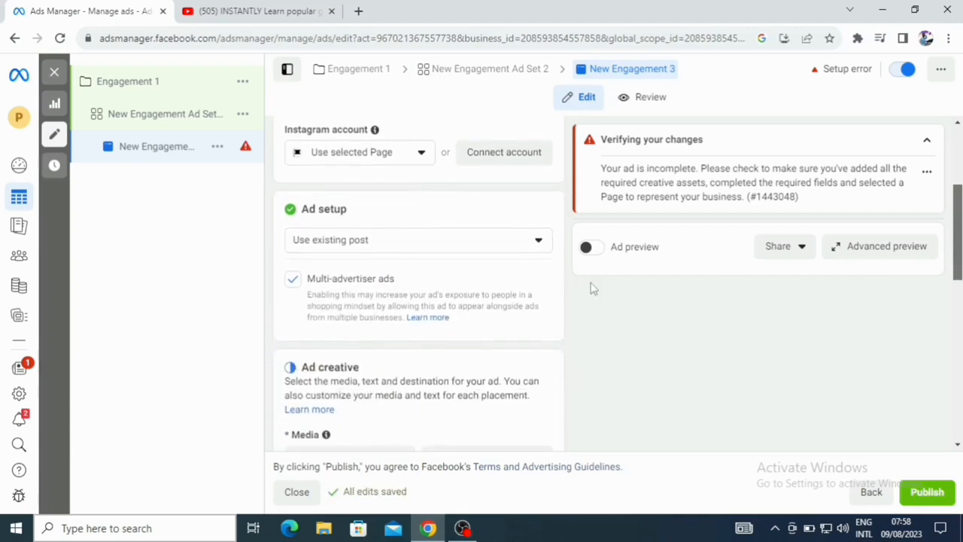
click(539, 242)
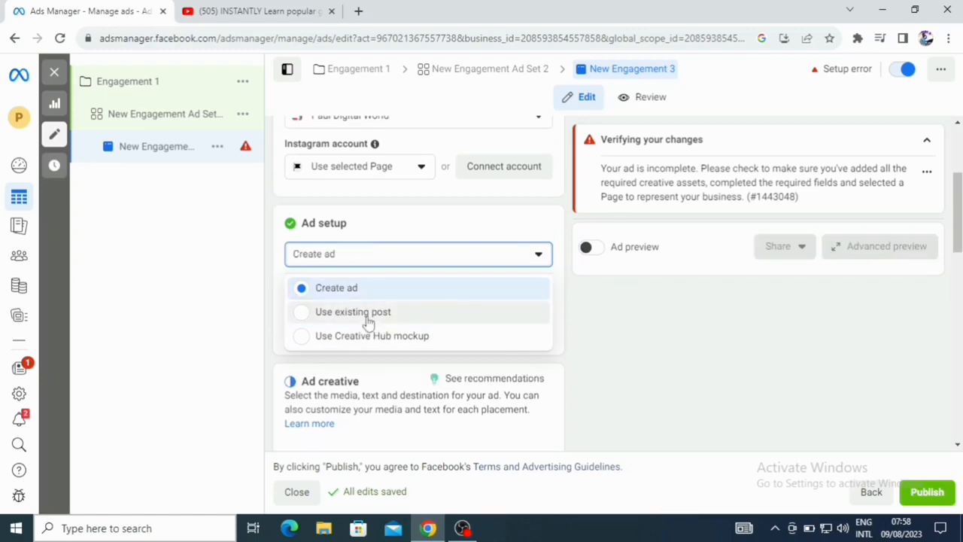
click(369, 316)
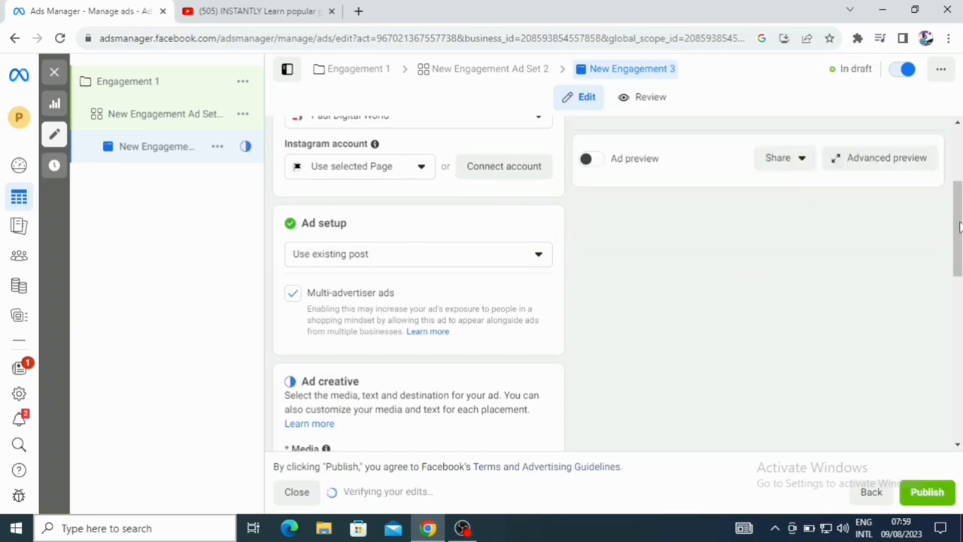
- Select the existing Facebook post 'You asked to see my live withdrawal…' as the ad's media
drag(959, 227, 955, 303)
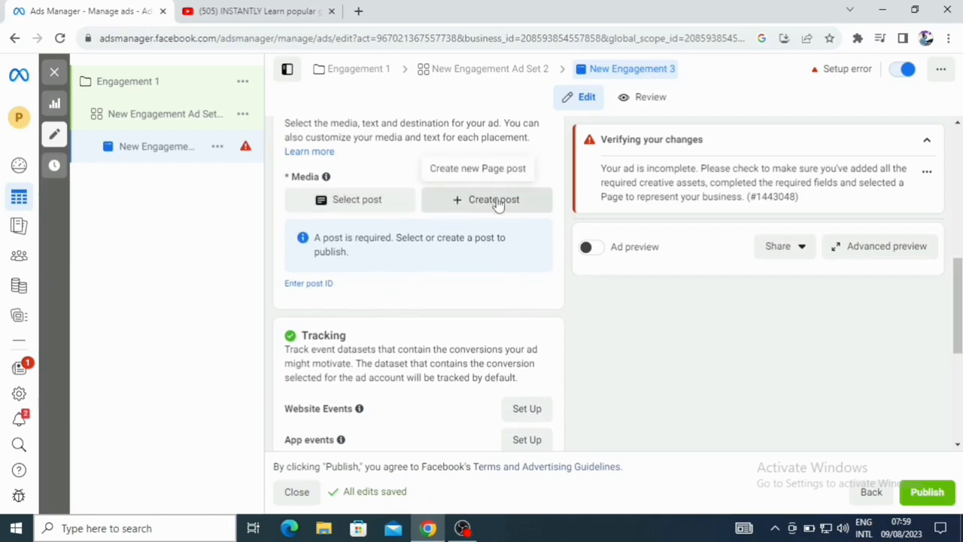
click(343, 202)
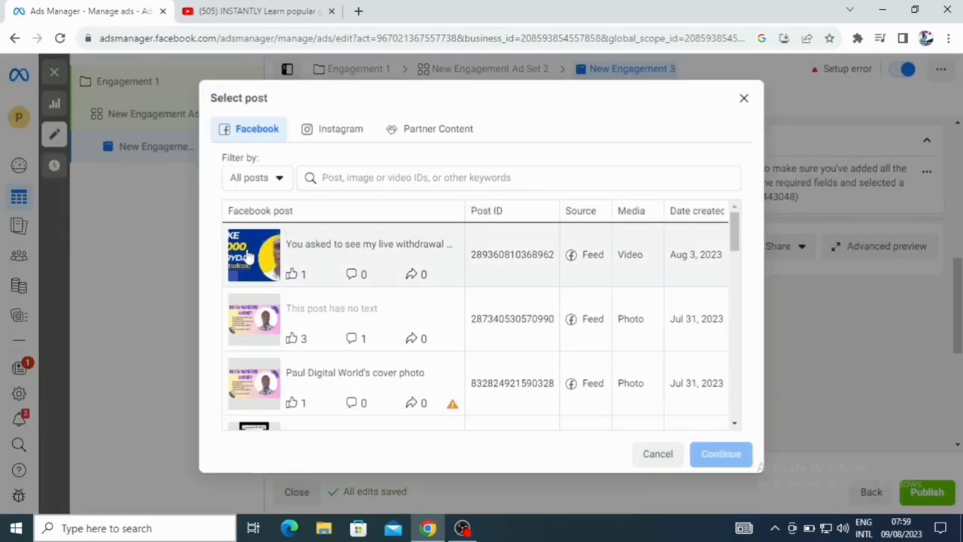
click(248, 257)
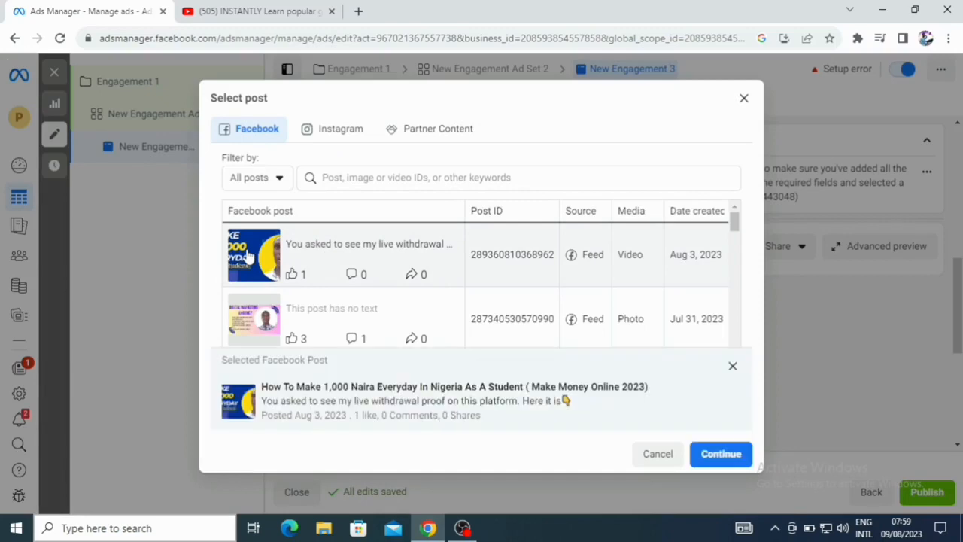
click(721, 455)
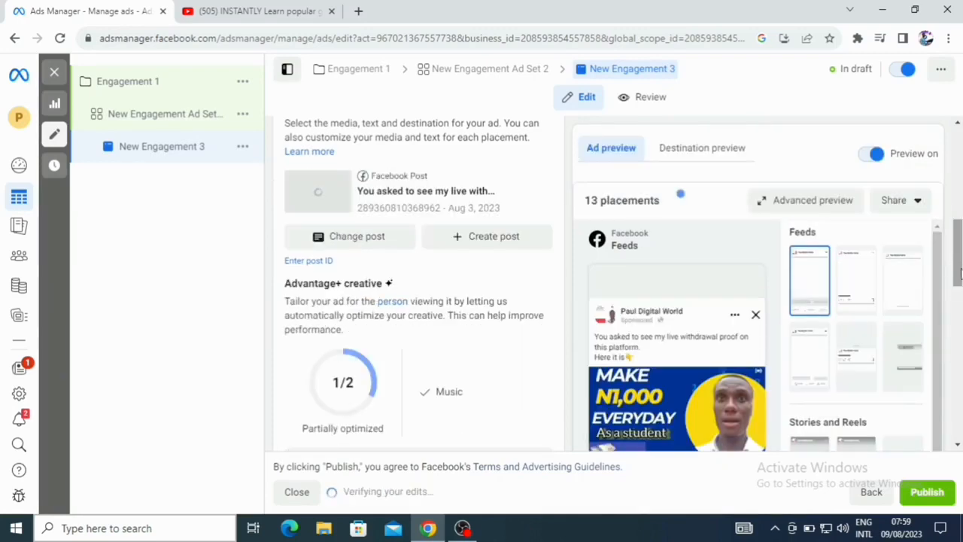
scroll(959, 247, down, 10)
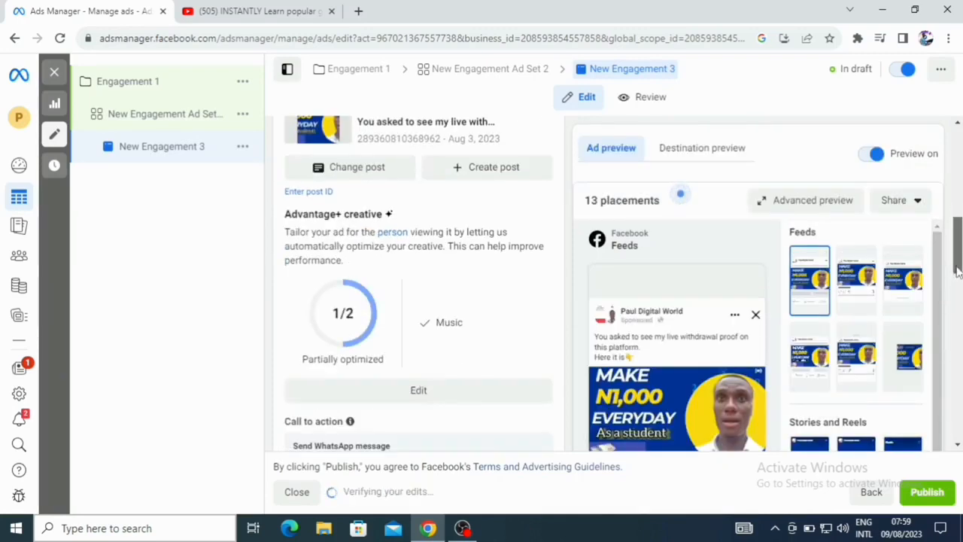
click(540, 149)
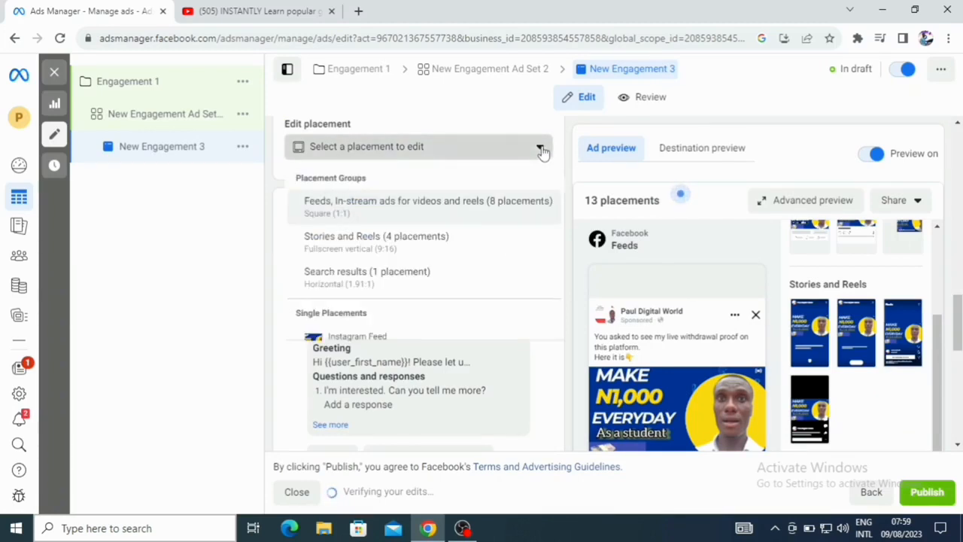
click(542, 152)
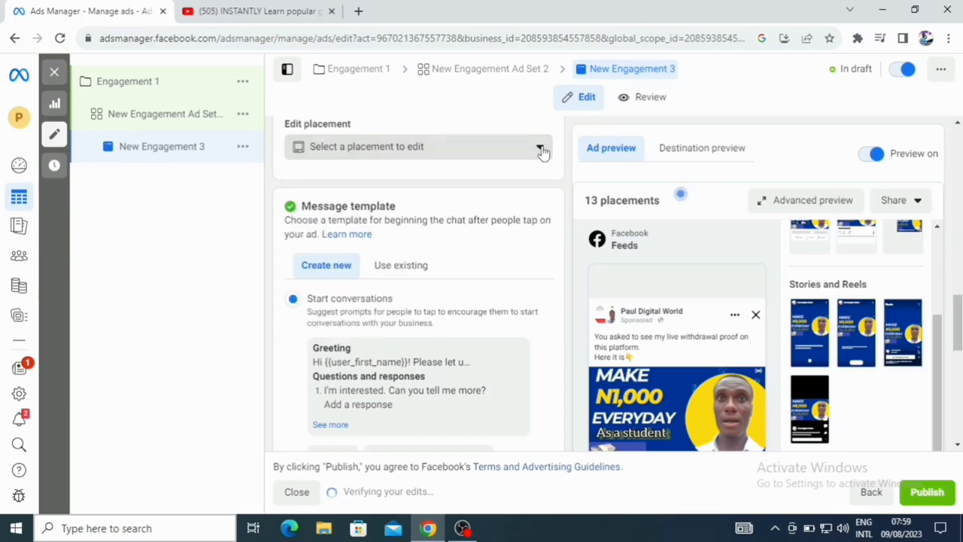
scroll(956, 215, up, 10)
scroll(955, 214, down, 2)
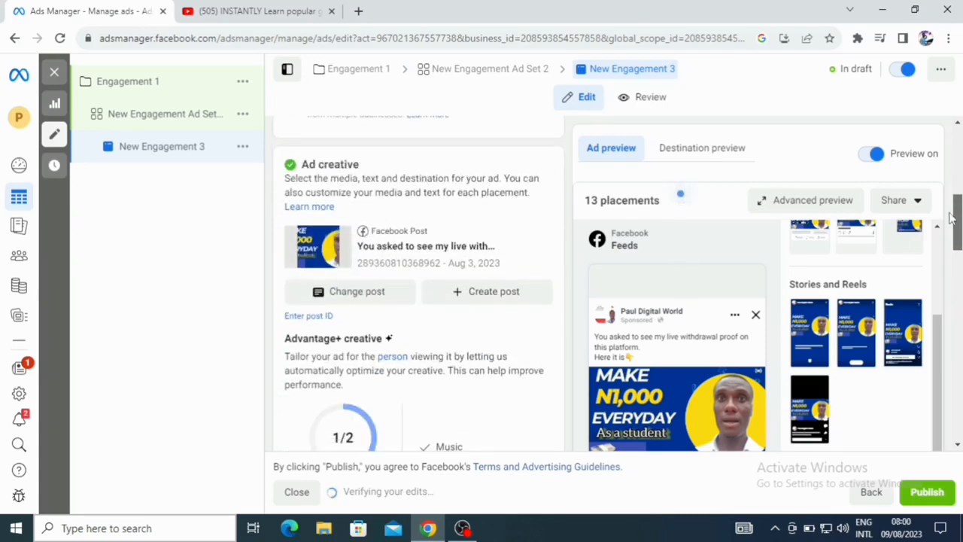